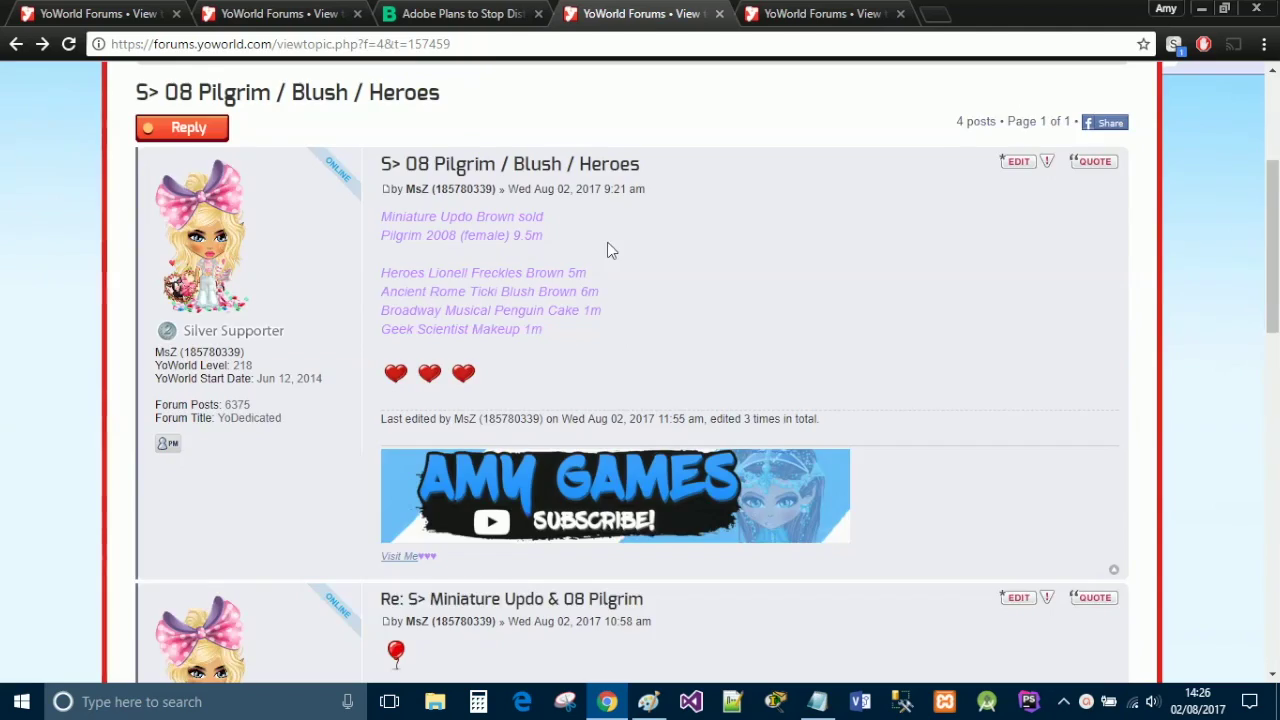
Bring Microsoft Paint forward and close the Resize dialog without changes
scroll(607, 242, "up", 3)
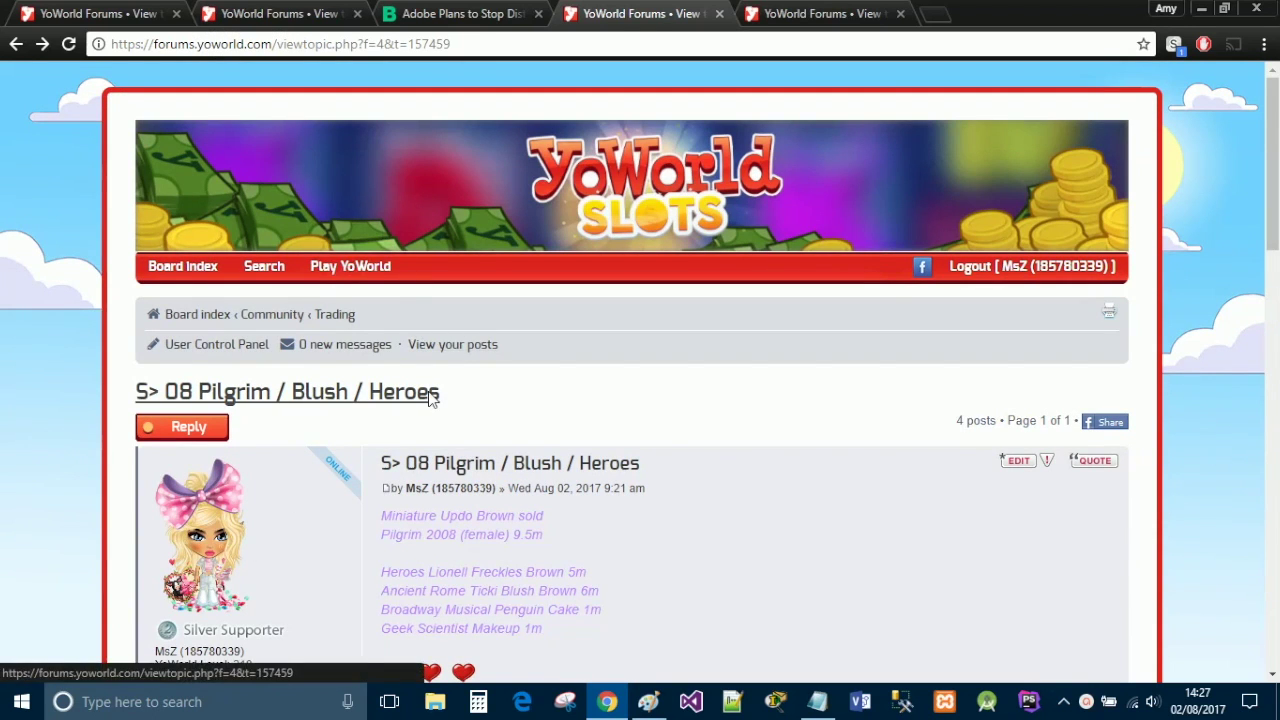
scroll(430, 398, "down", 10)
scroll(430, 398, "down", 3)
scroll(428, 391, "up", 4)
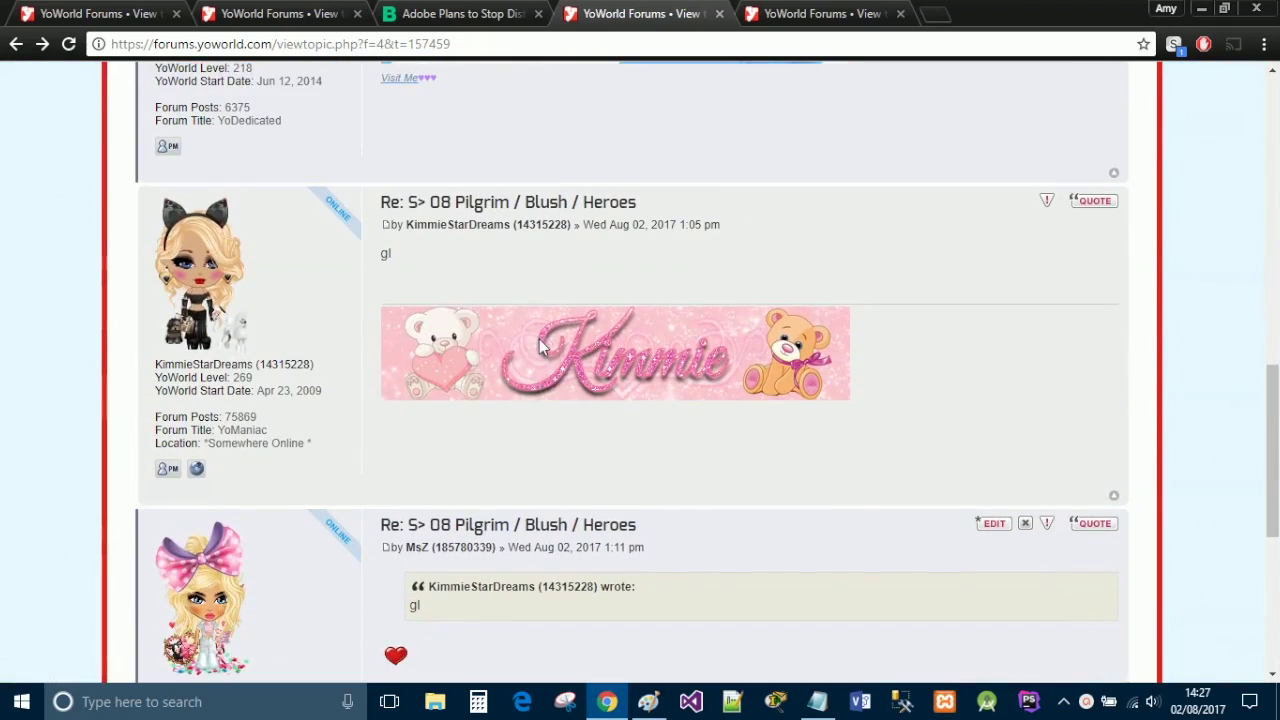
scroll(539, 347, "up", 4)
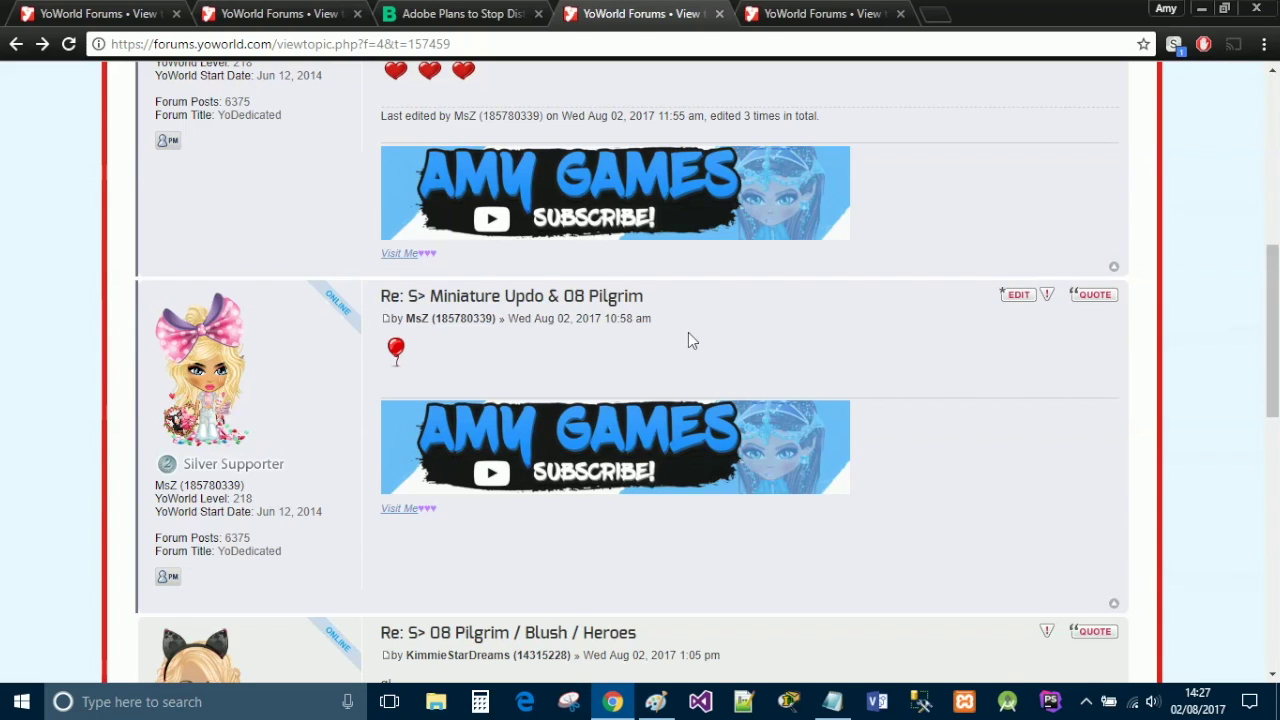
scroll(688, 341, "down", 5)
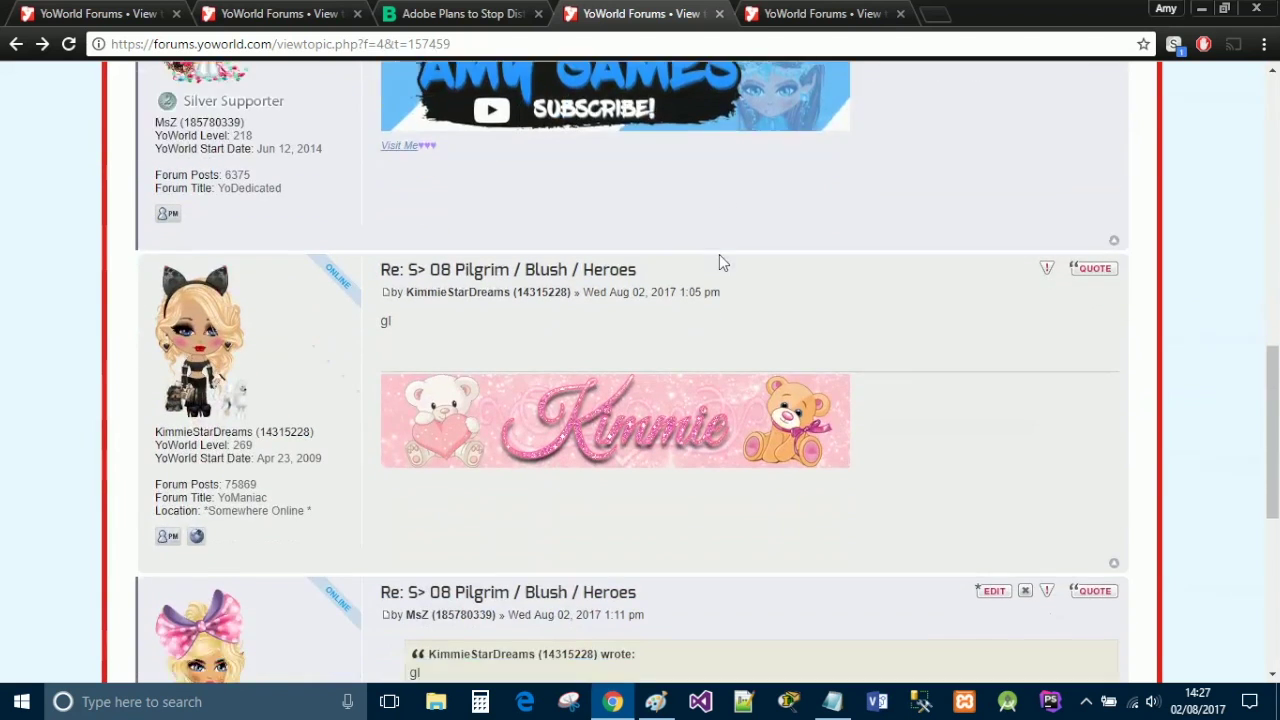
scroll(716, 330, "up", 3)
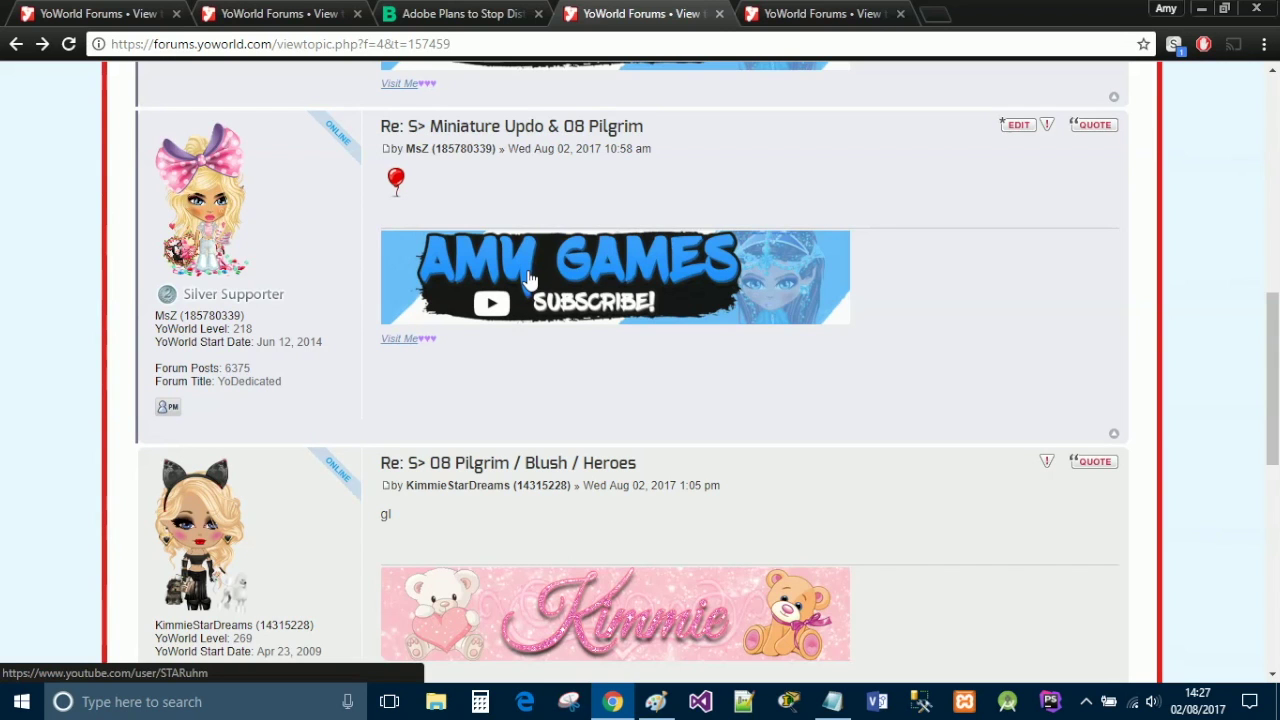
scroll(530, 278, "up", 1)
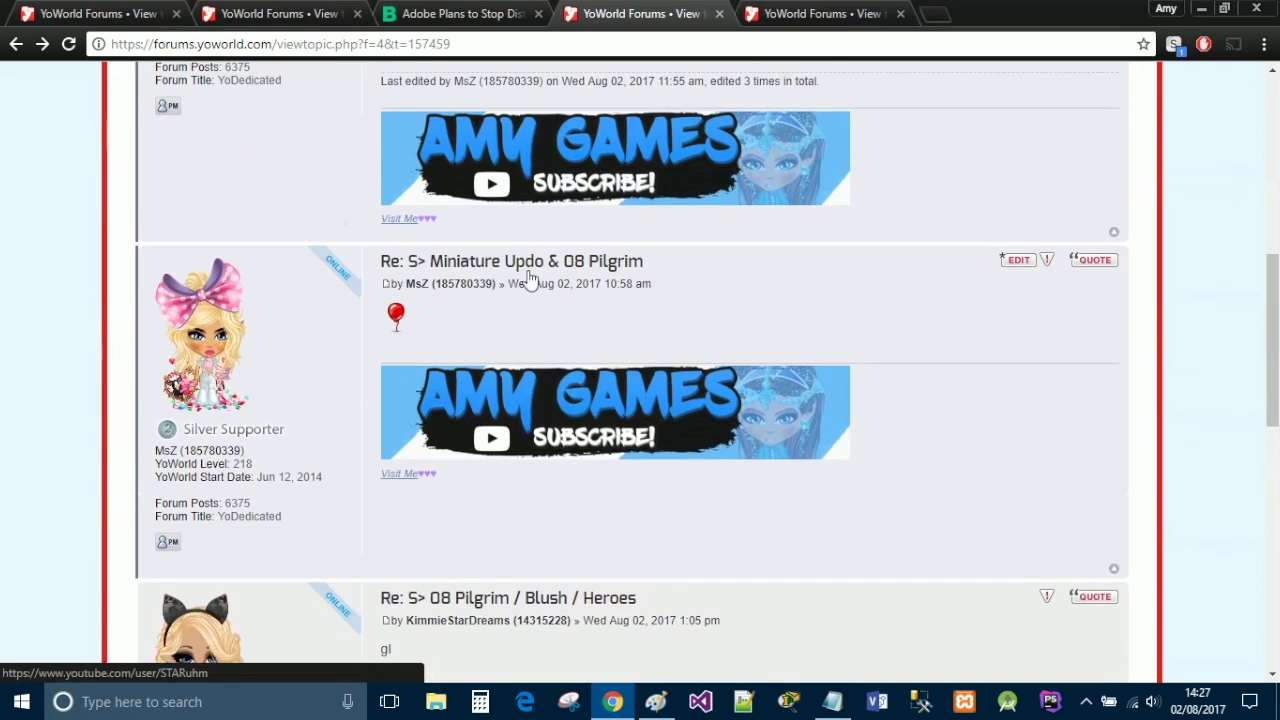
scroll(530, 278, "up", 1)
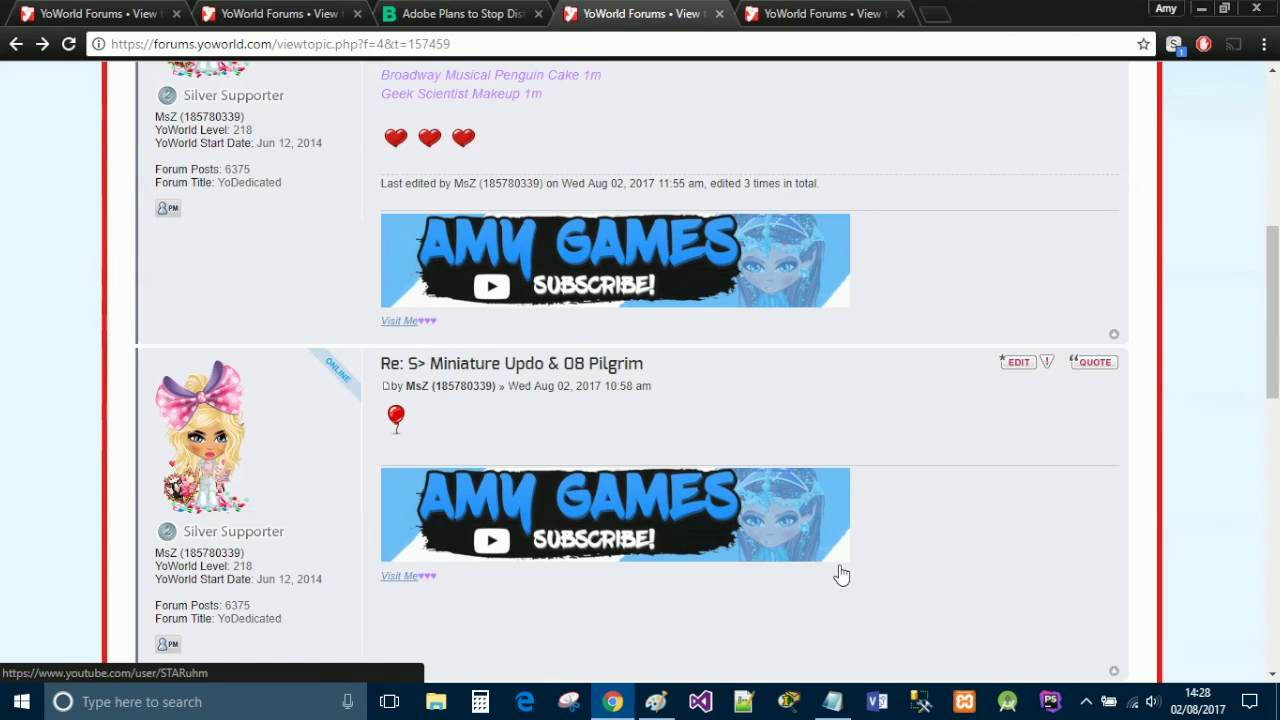
left_click(655, 701)
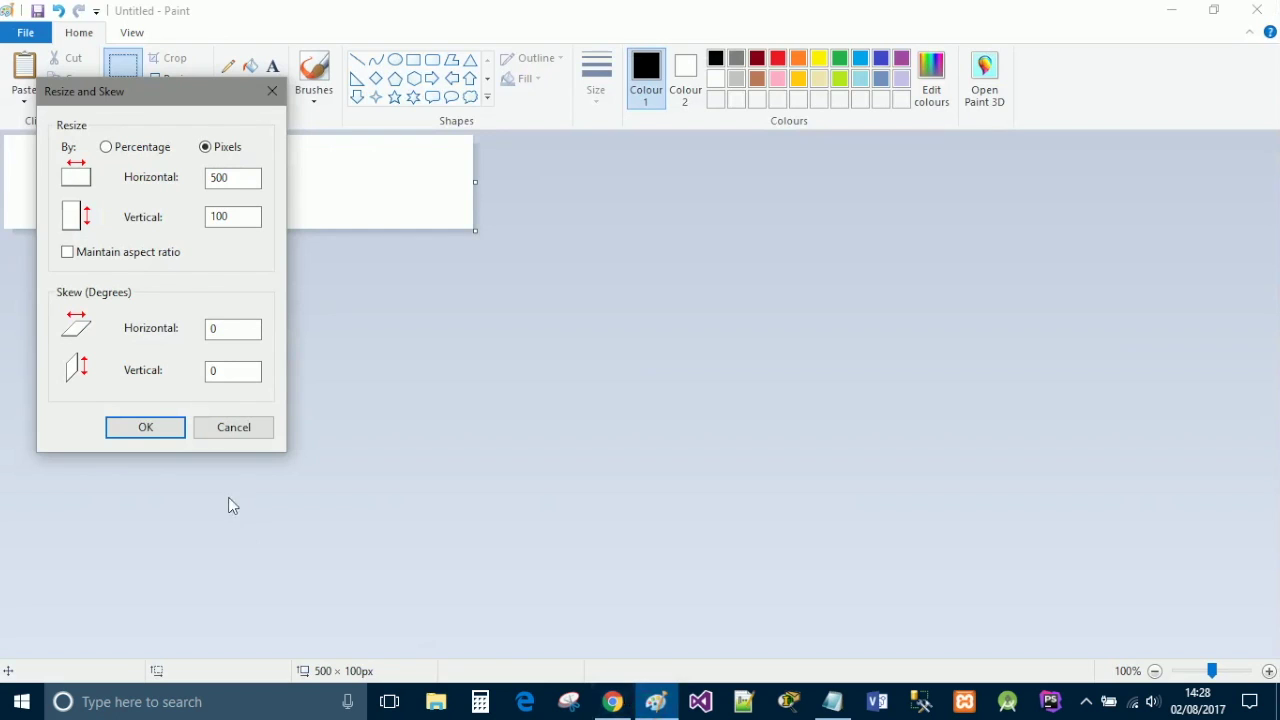
left_click(216, 427)
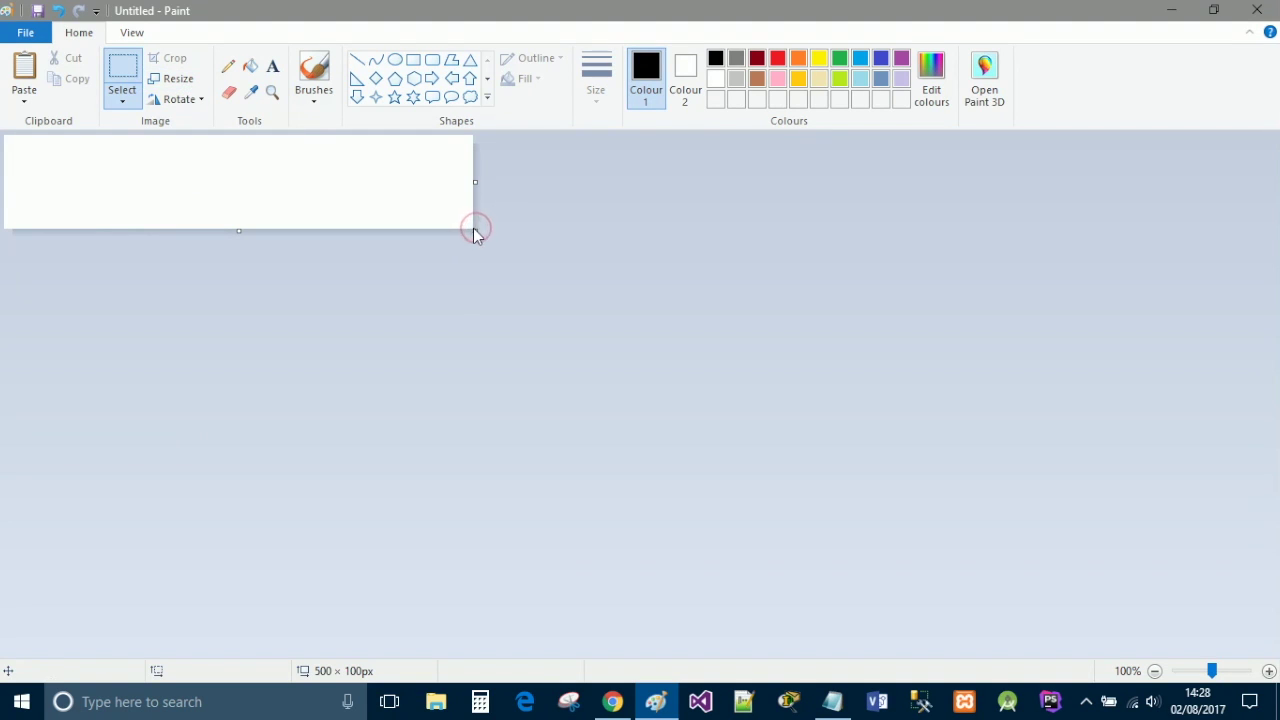
Drag the canvas handle to enlarge the canvas to about 1011 × 381 pixels
left_click_drag(472, 225, 474, 229)
left_click(497, 259)
left_click(478, 239)
left_click_drag(474, 231, 952, 492)
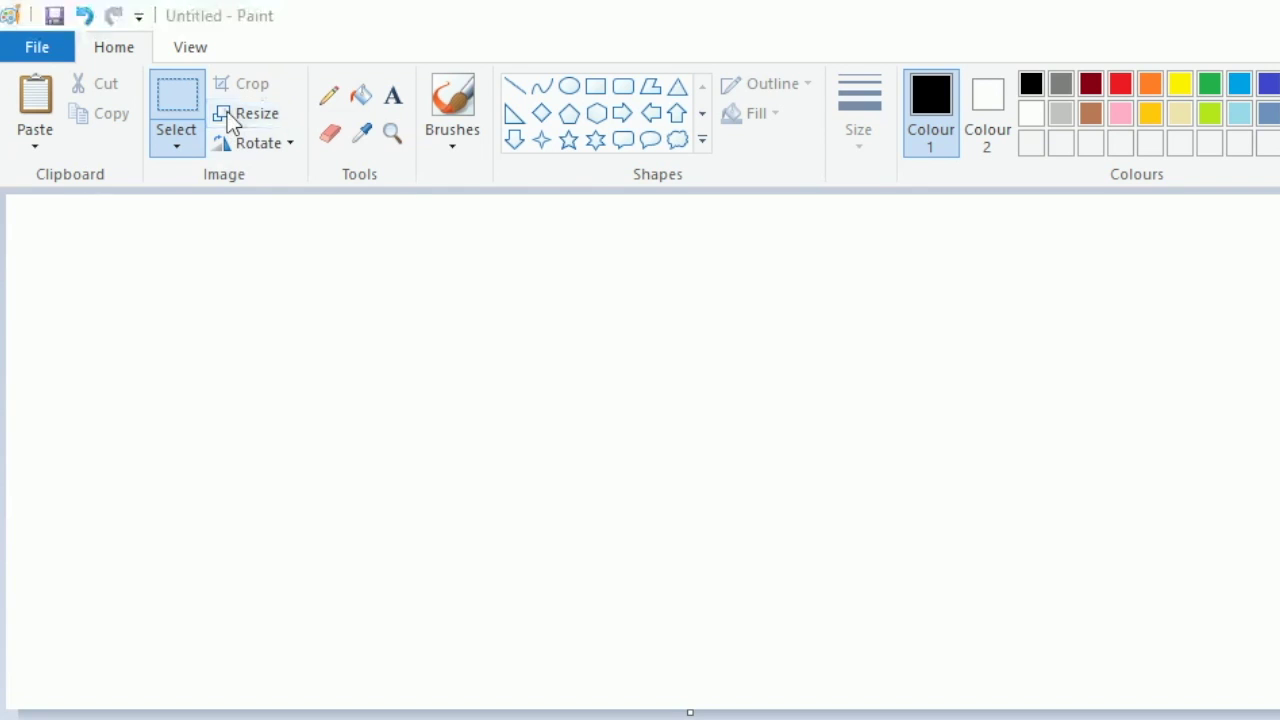
Resize the canvas to exactly 500 × 100 pixels with aspect ratio unlocked
left_click(160, 79)
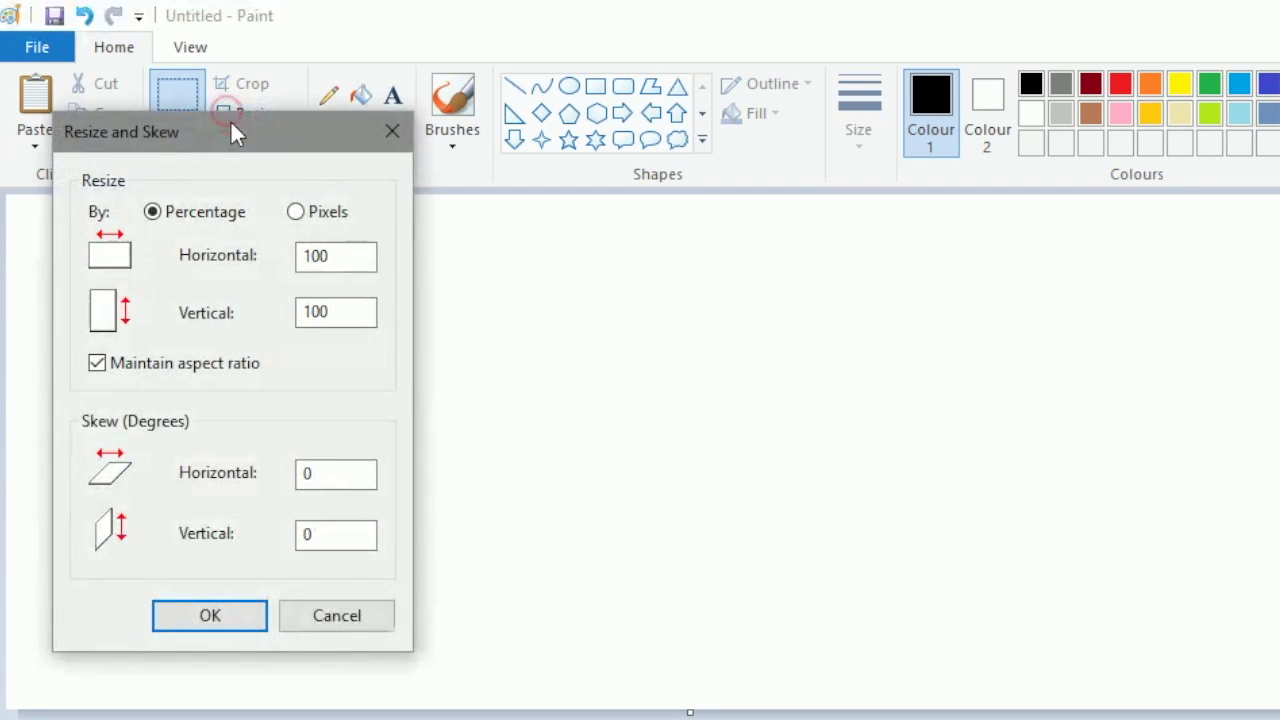
left_click(296, 214)
left_click_drag(350, 255, 257, 231)
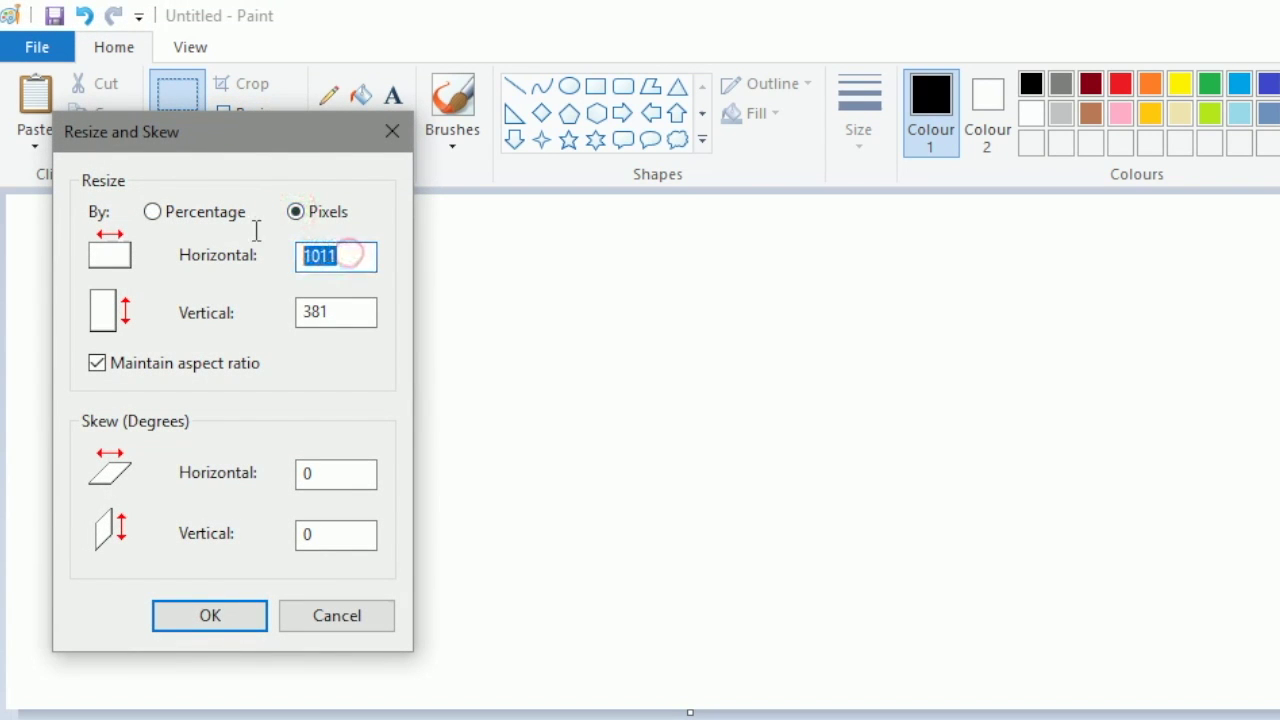
type("500")
key("Tab")
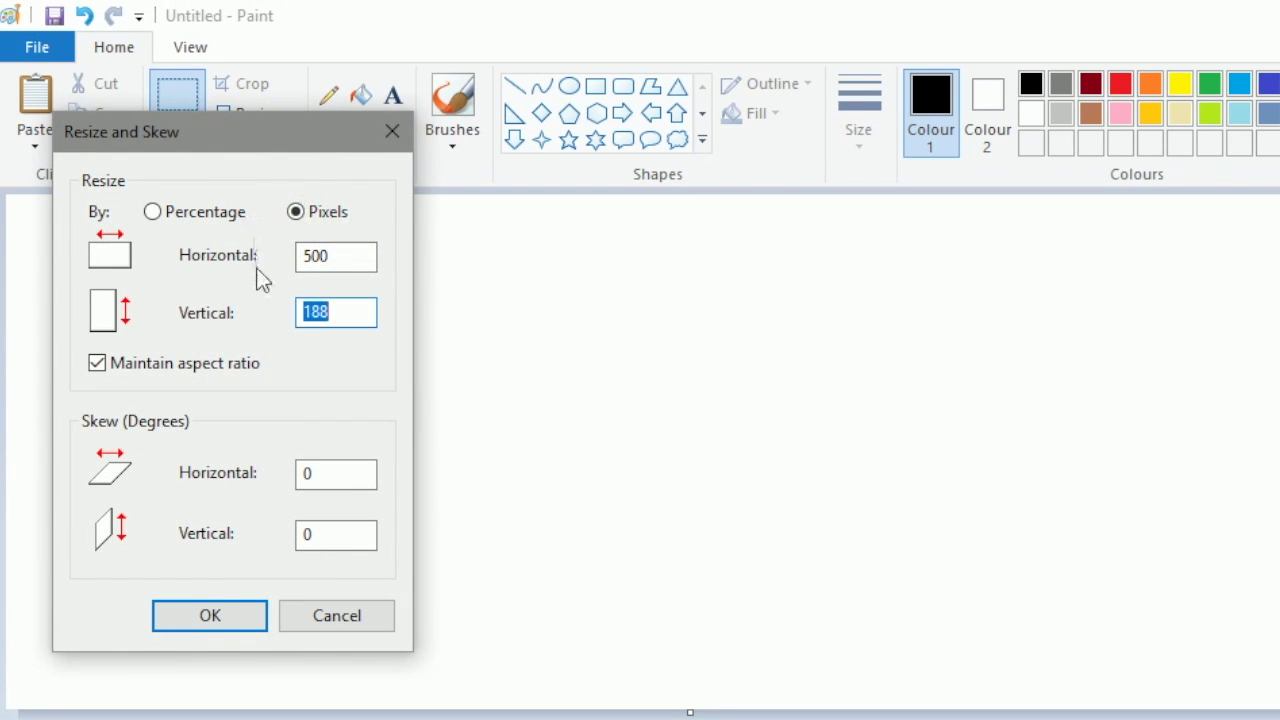
left_click(245, 366)
left_click_drag(335, 326, 274, 282)
type("100")
key("Return")
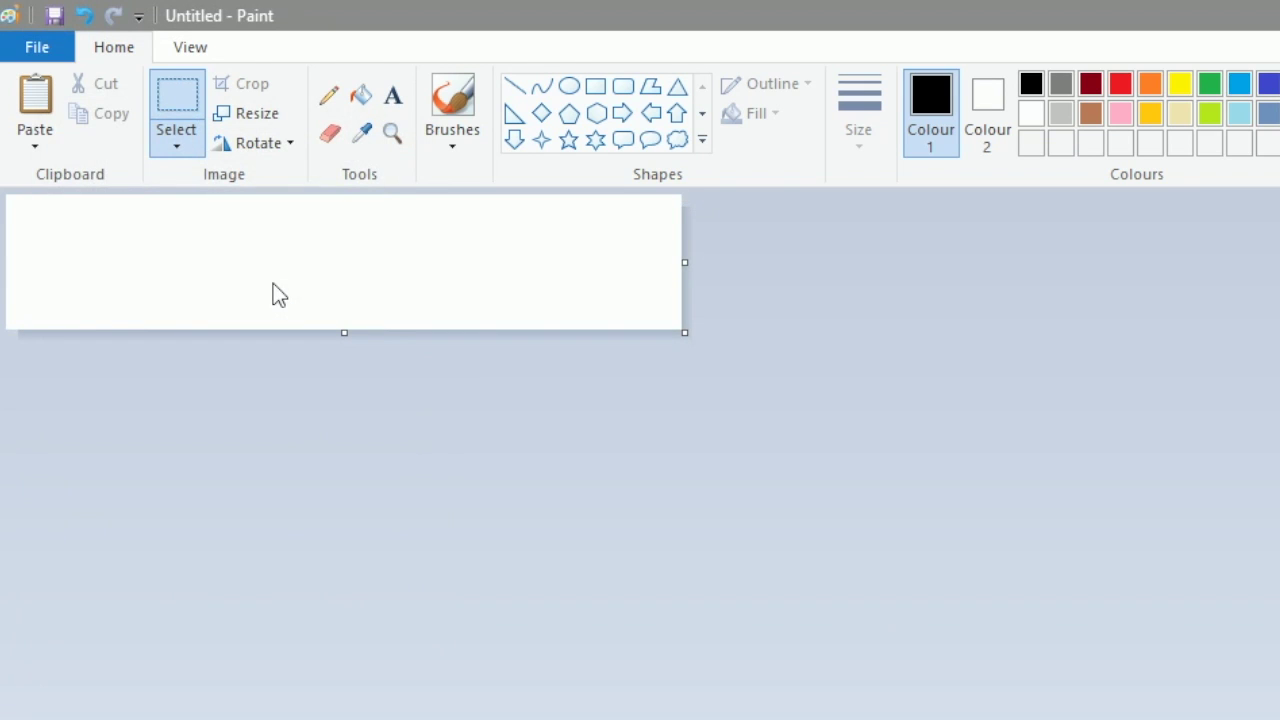
Save the image as forumsiggy.png in the Youtube folder, replacing the existing file
left_click(28, 55)
left_click(90, 262)
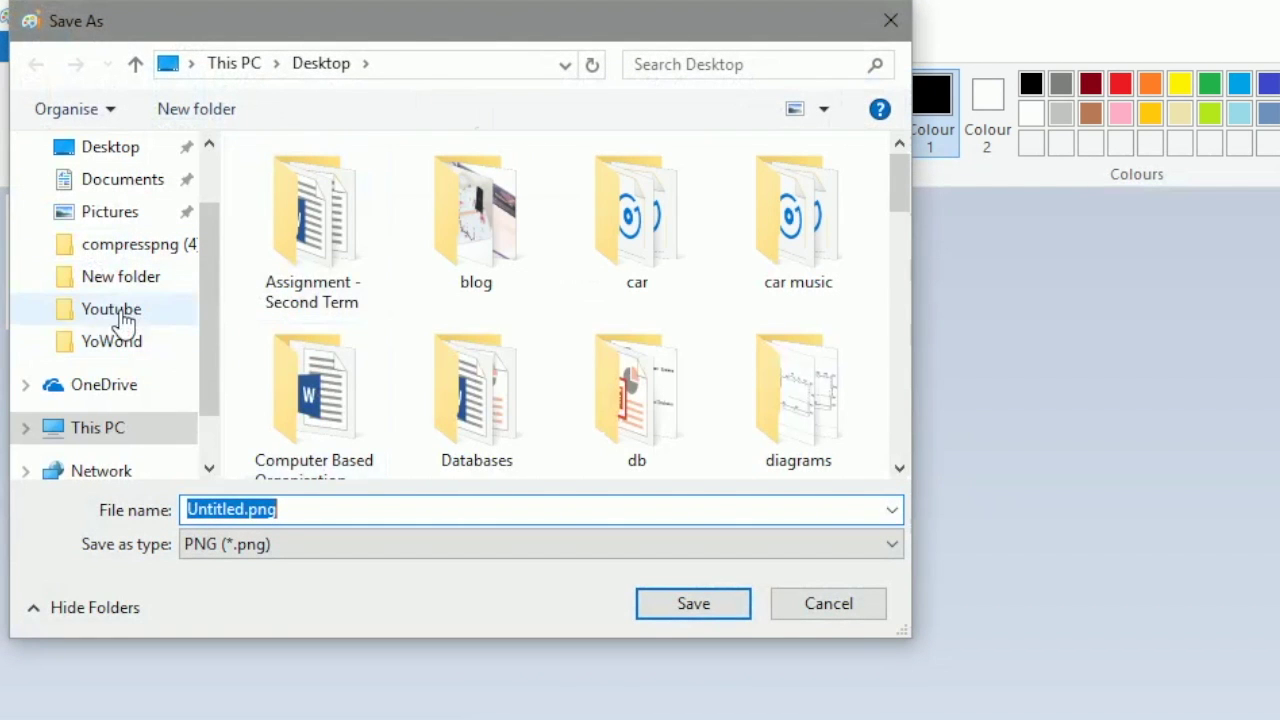
left_click(120, 314)
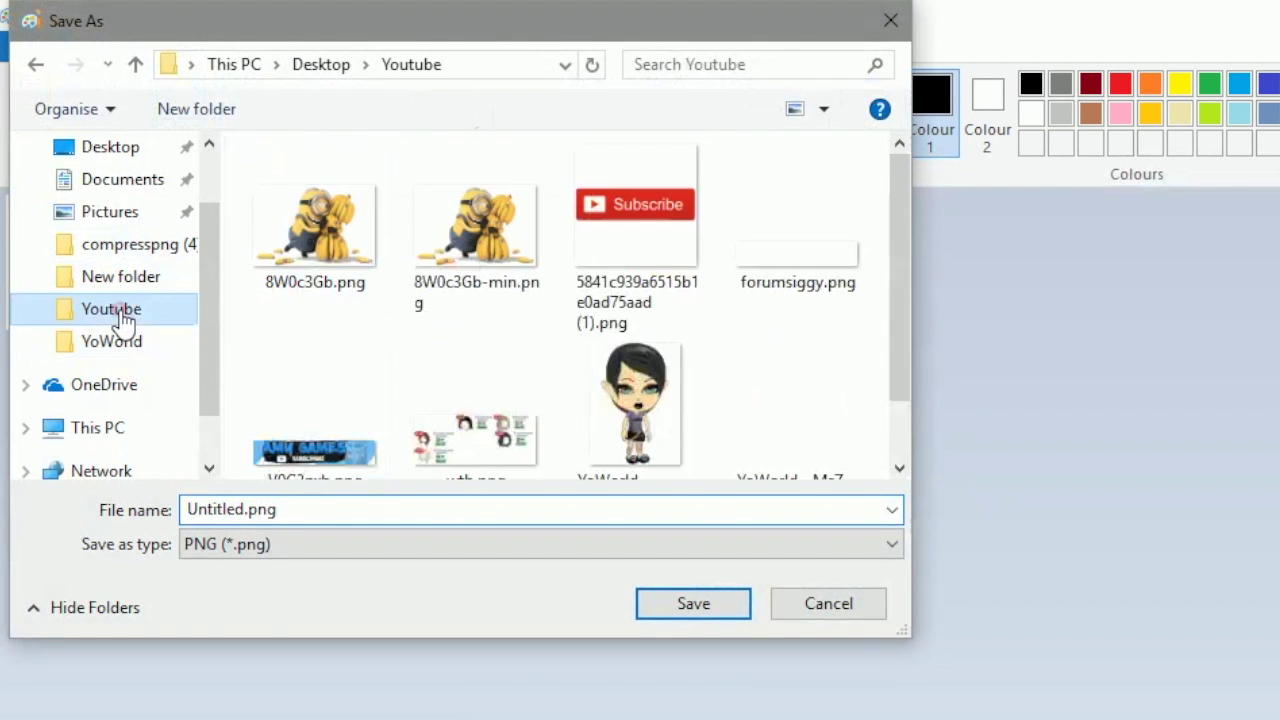
left_click(404, 512)
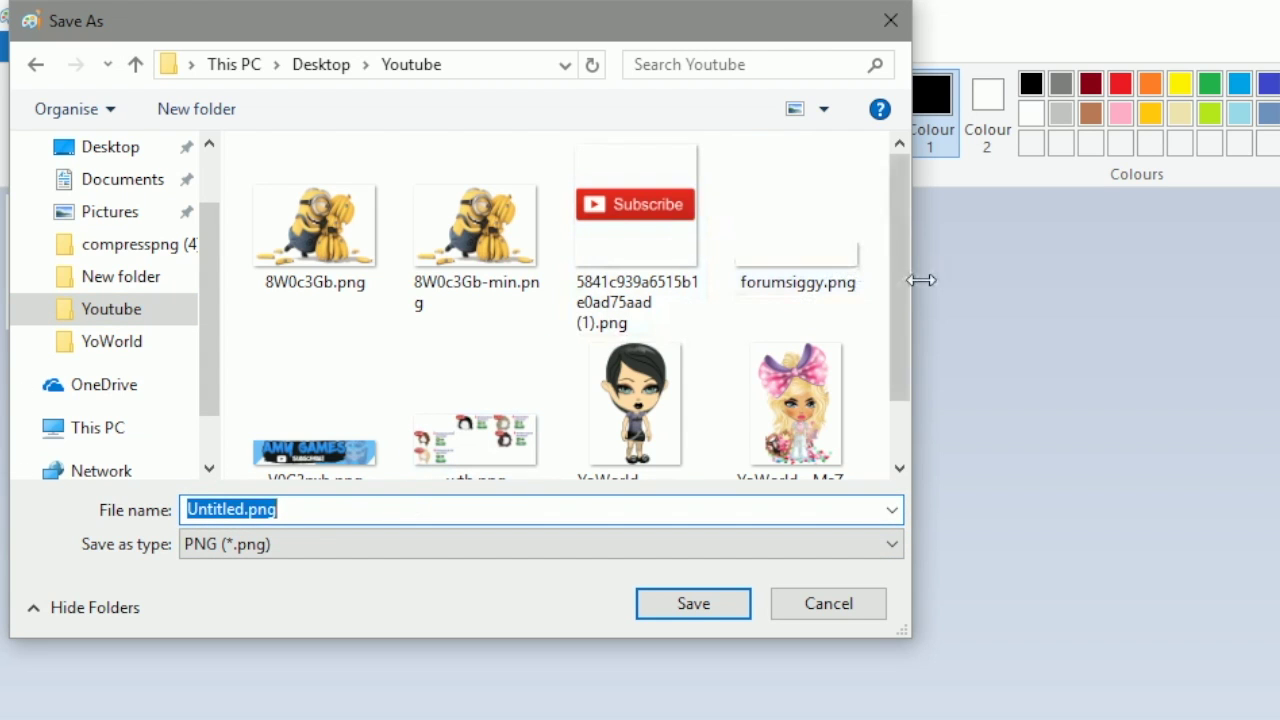
type("forum")
key("Down")
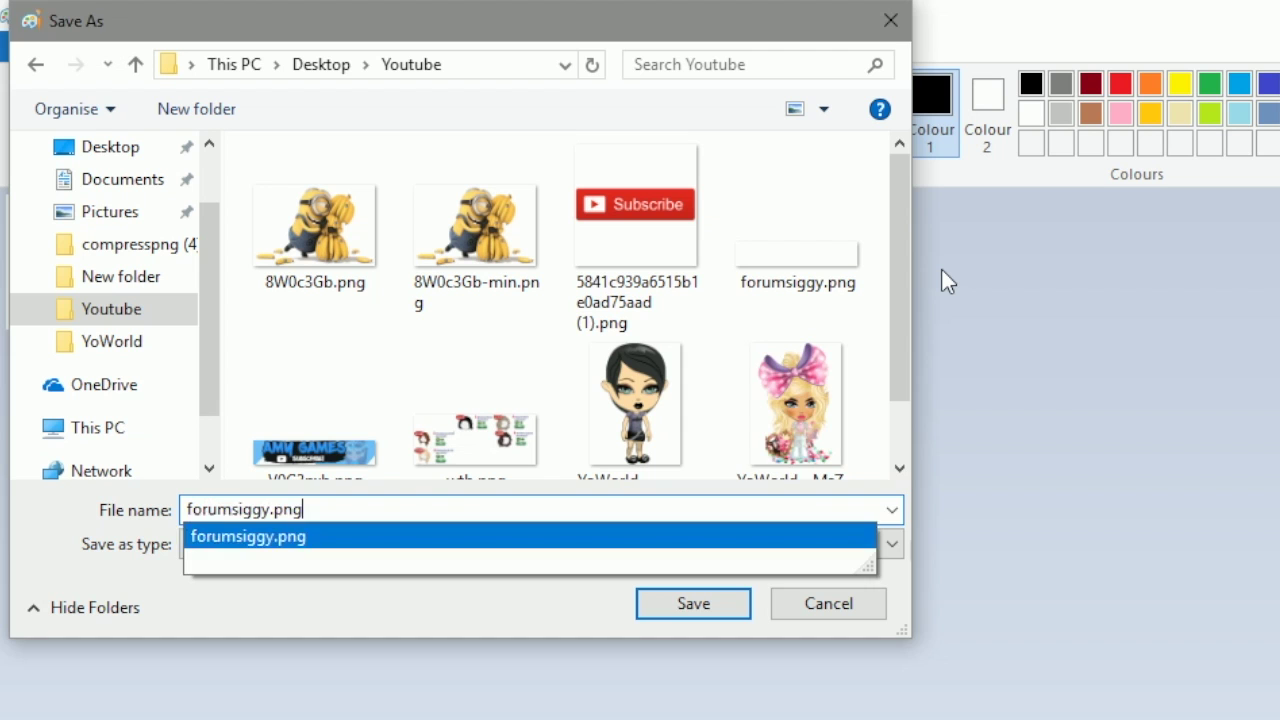
key("Return")
left_click(986, 508)
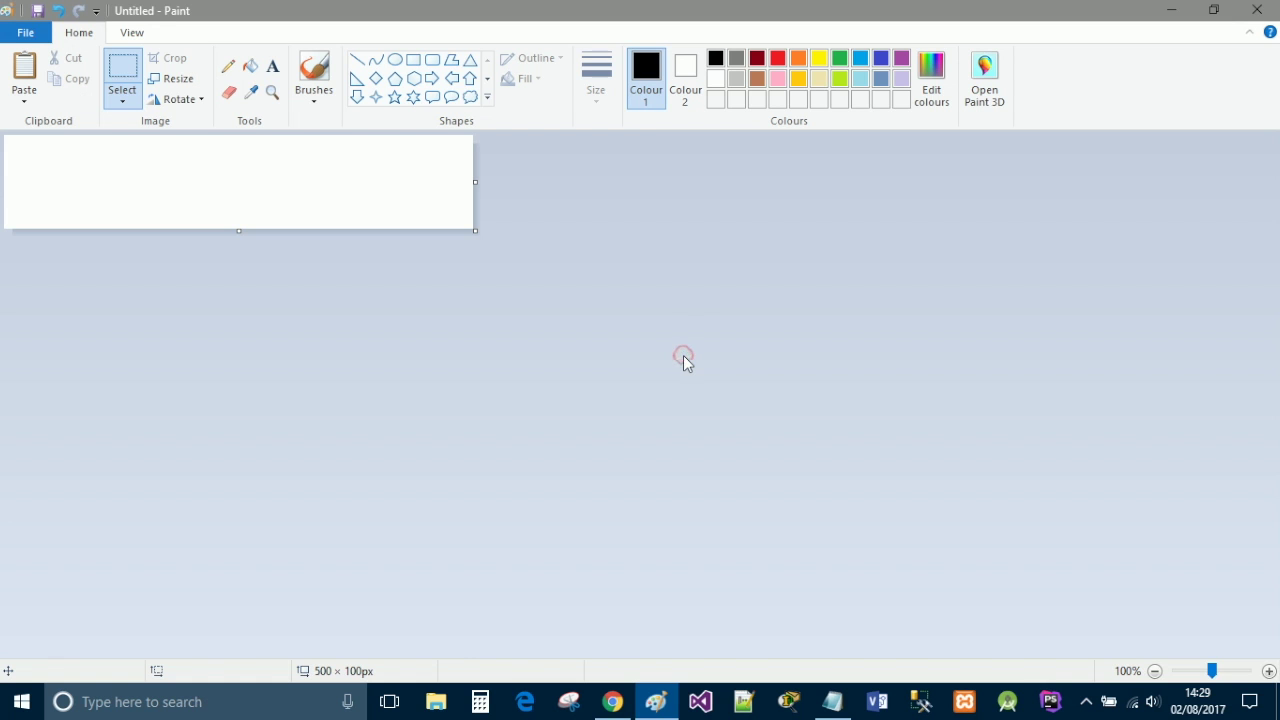
Switch to Chrome and load befunky.com in a new tab
left_click(612, 702)
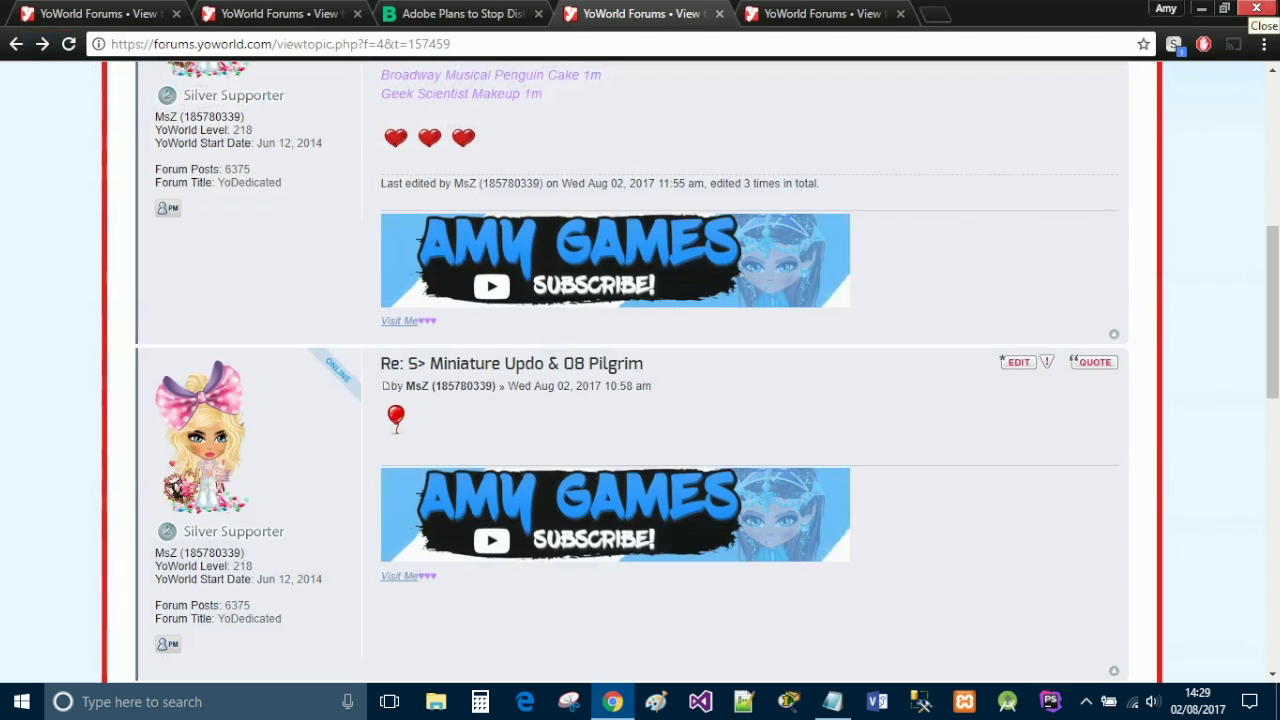
left_click(936, 12)
type("be")
key("Return")
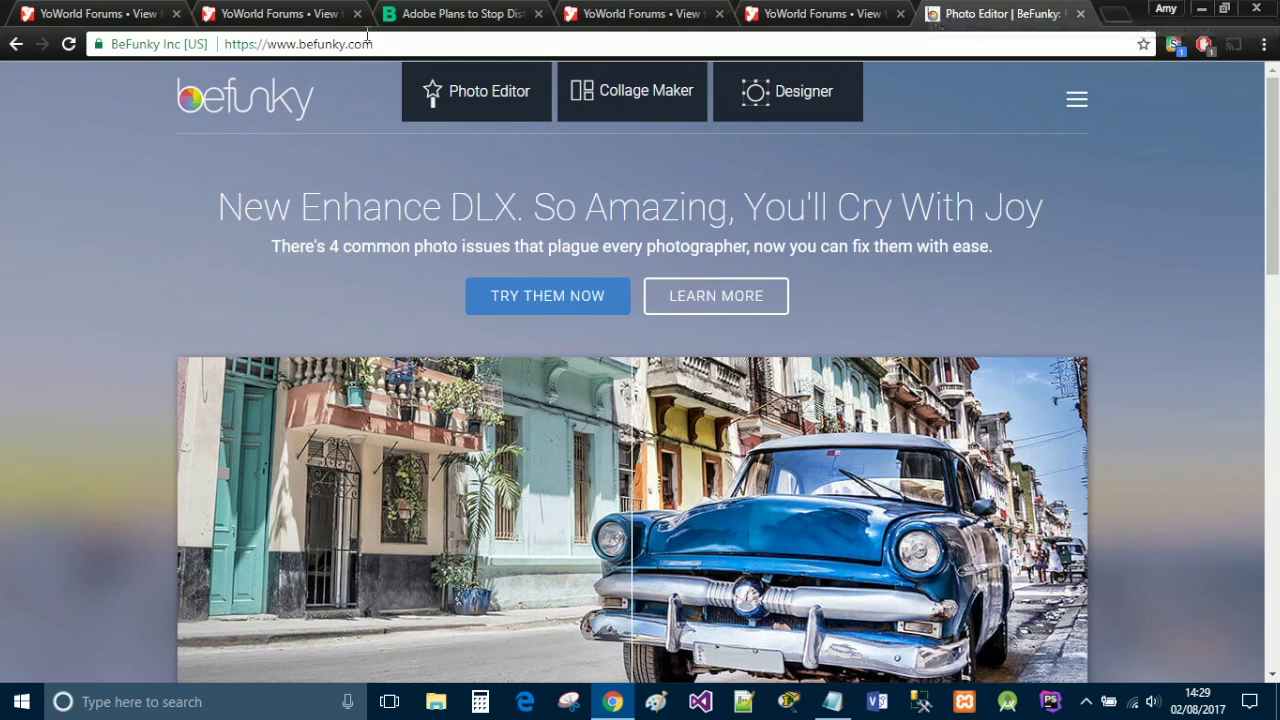
Upload forumsiggy.png from the computer into the Photo Editor and show the Layer Manager
left_click(487, 105)
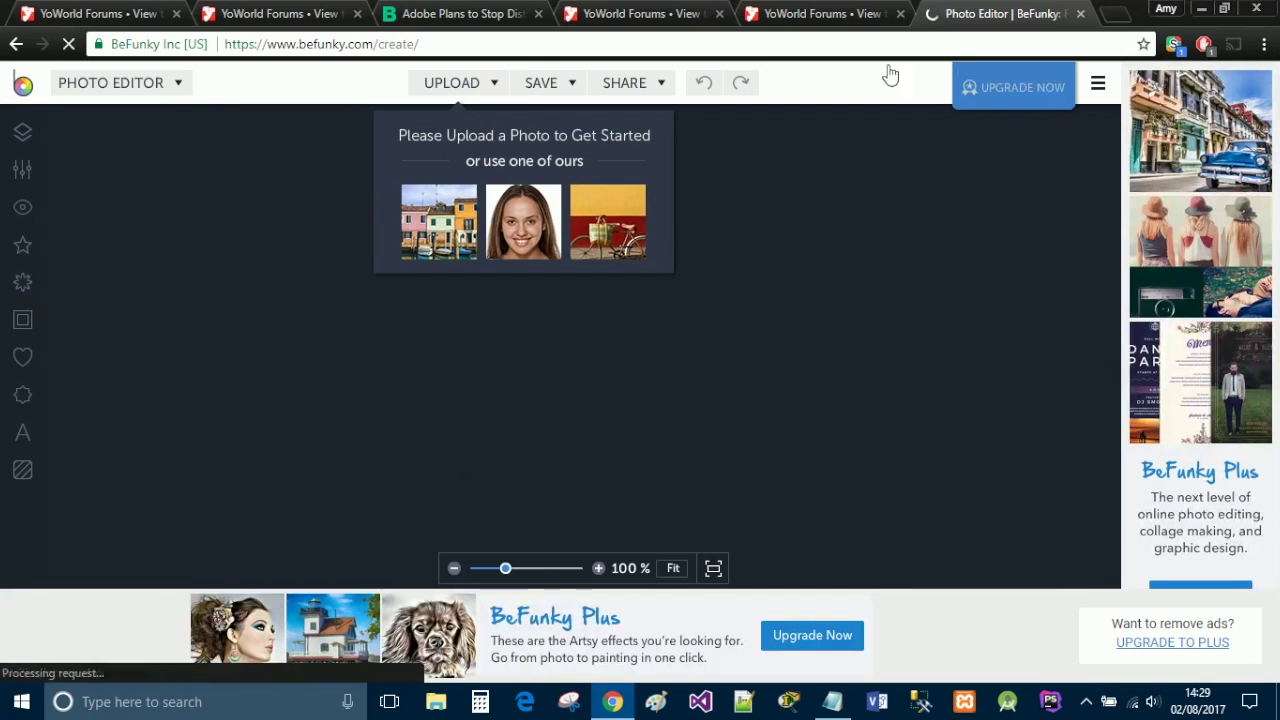
left_click(468, 88)
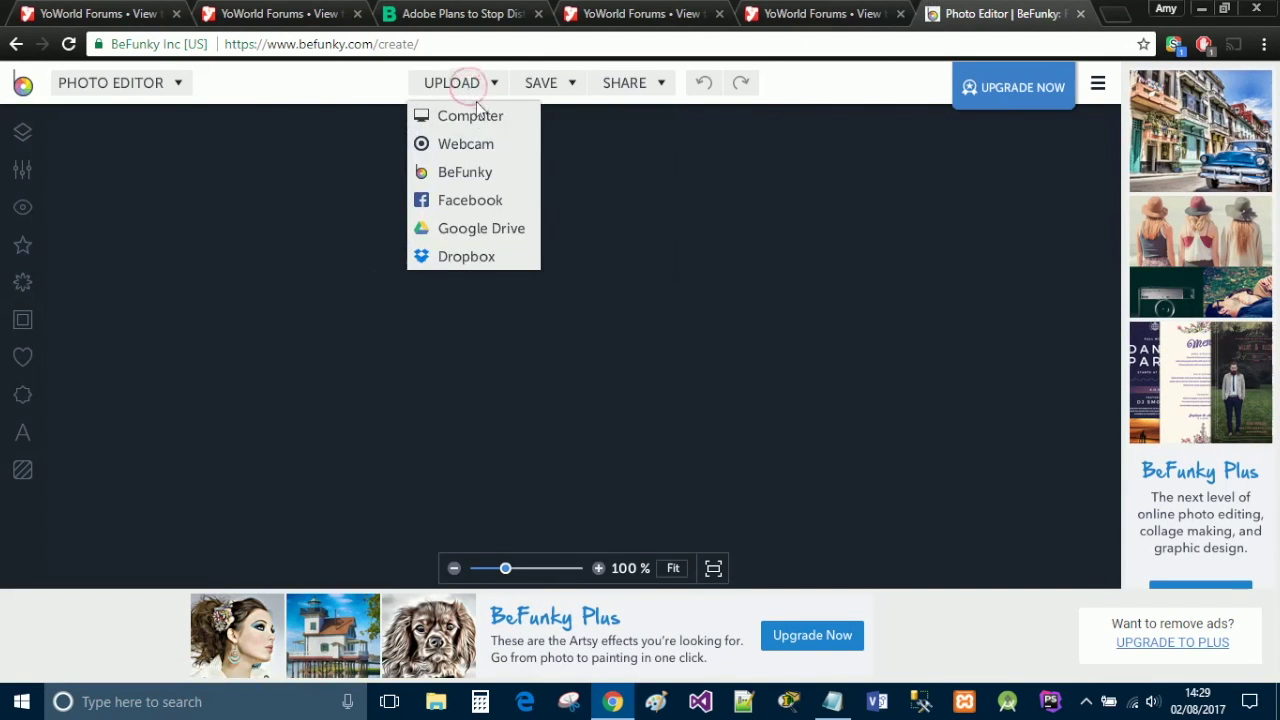
left_click(477, 115)
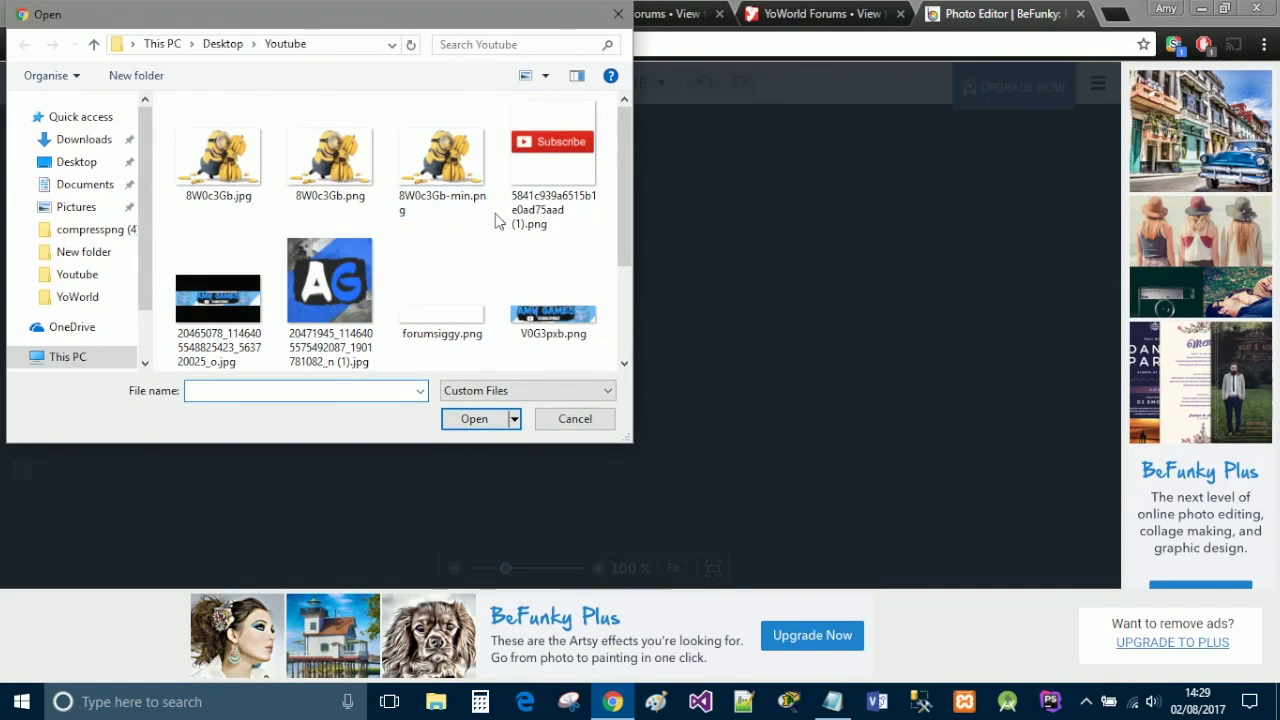
double_click(467, 302)
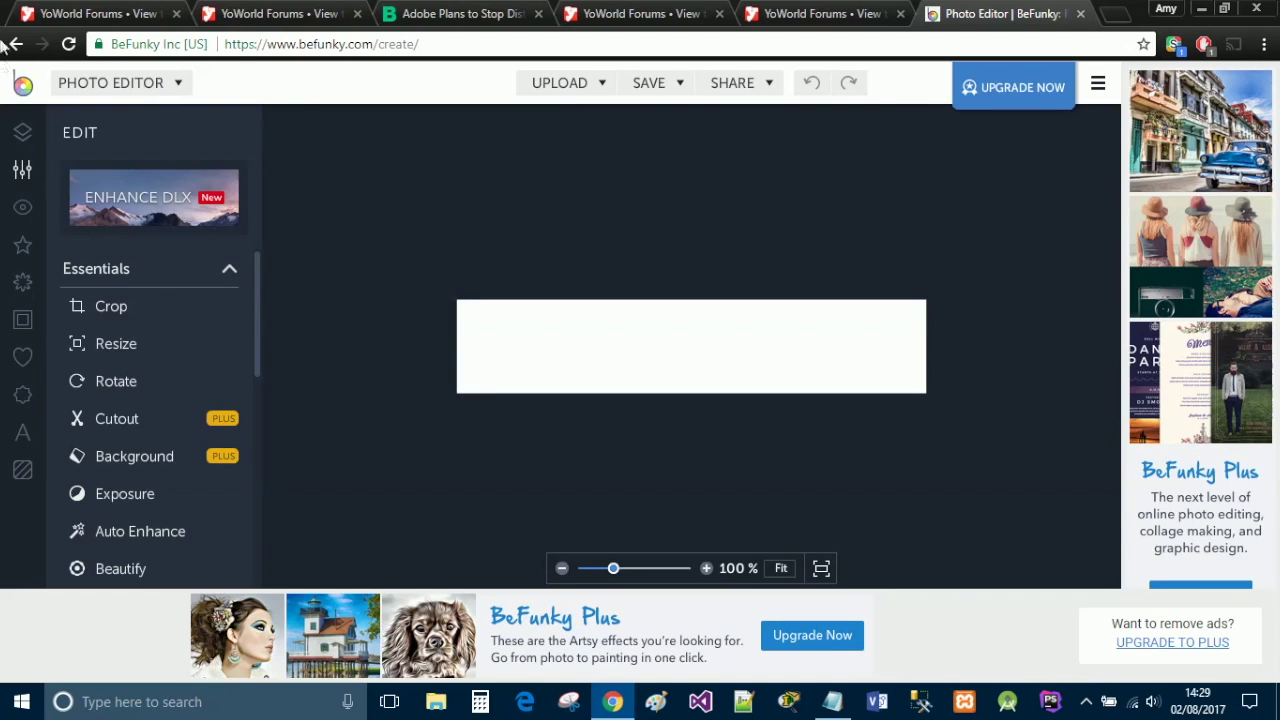
left_click(23, 135)
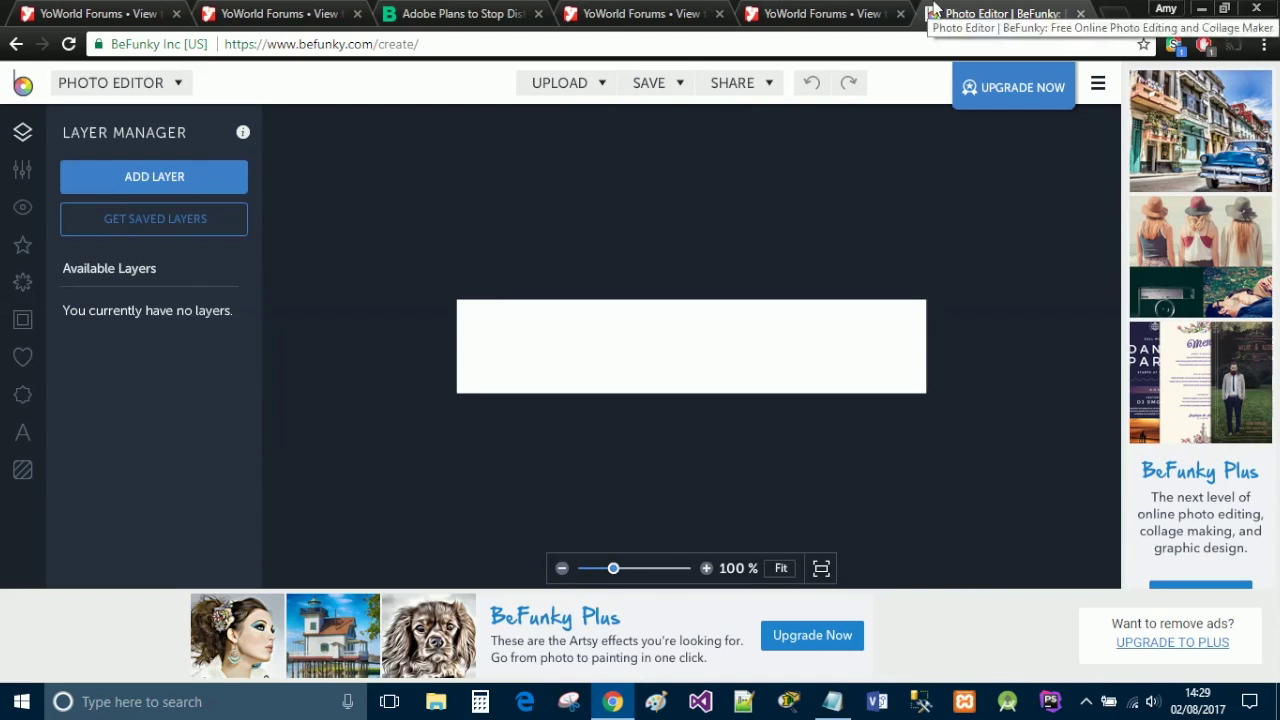
Search Google Images for a pink banner cover and open the purple flowers image full size
left_click(1108, 12)
type("pink banner cover")
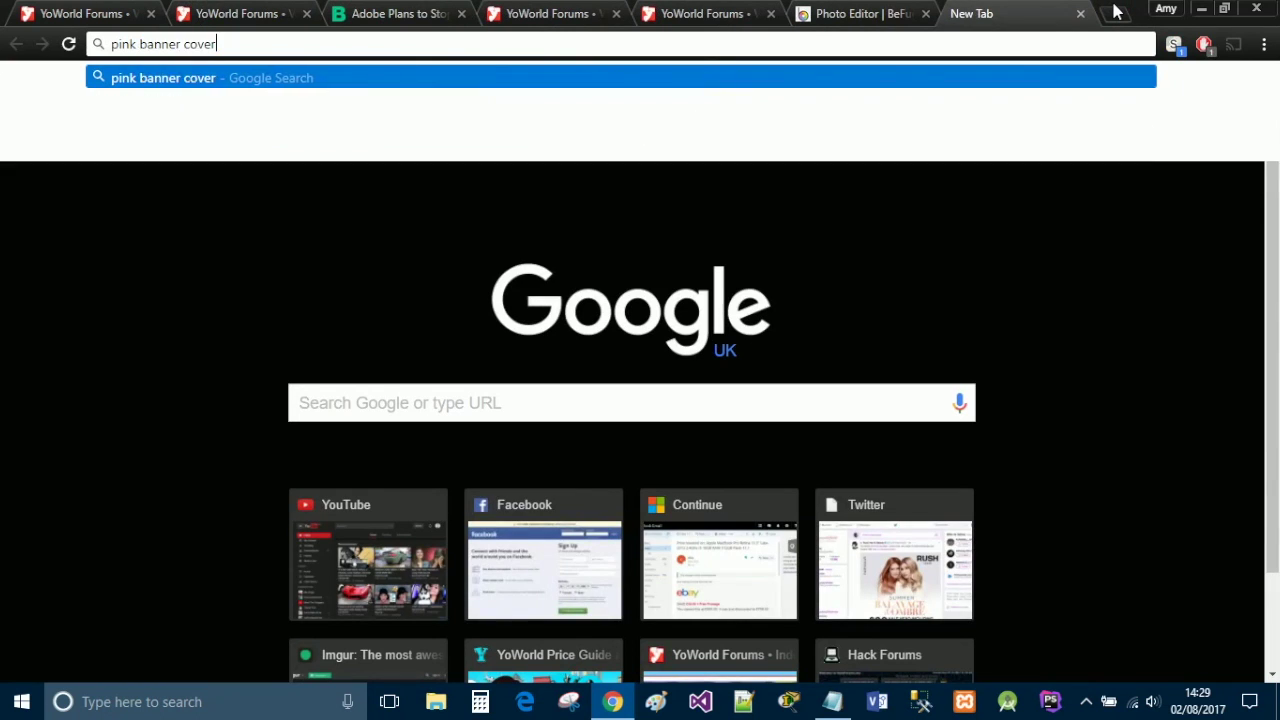
key("Return")
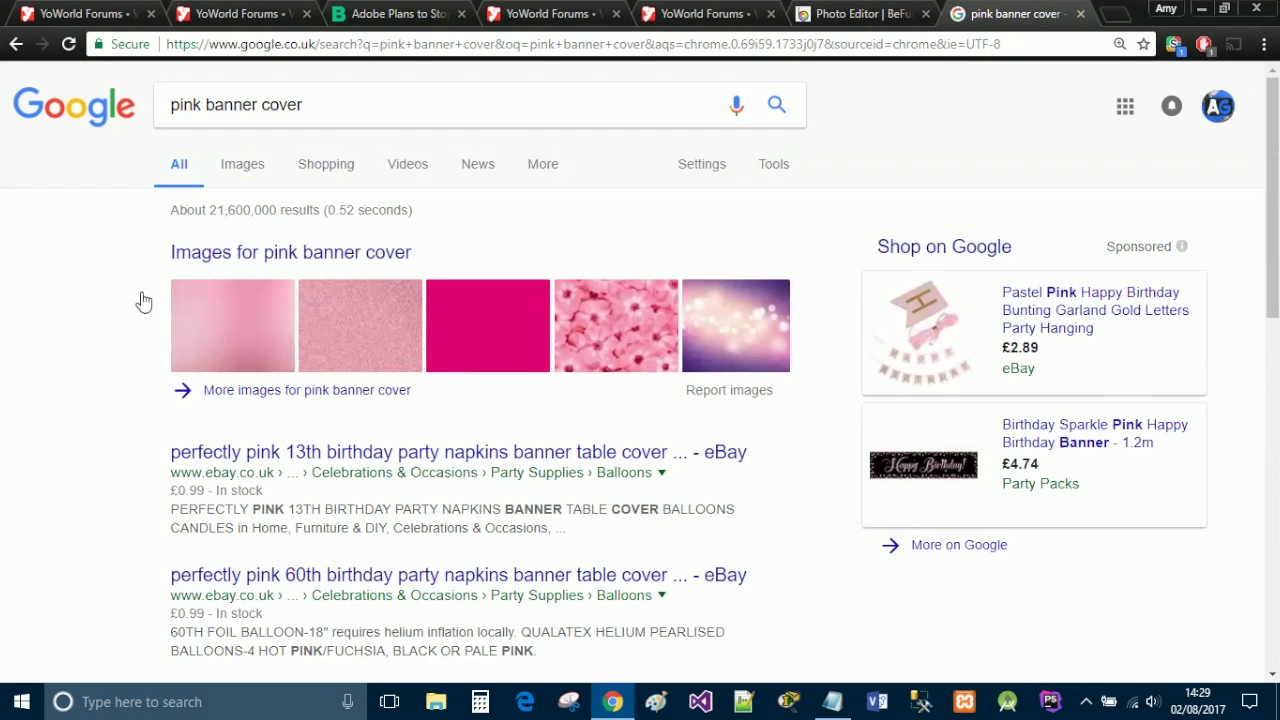
left_click(233, 175)
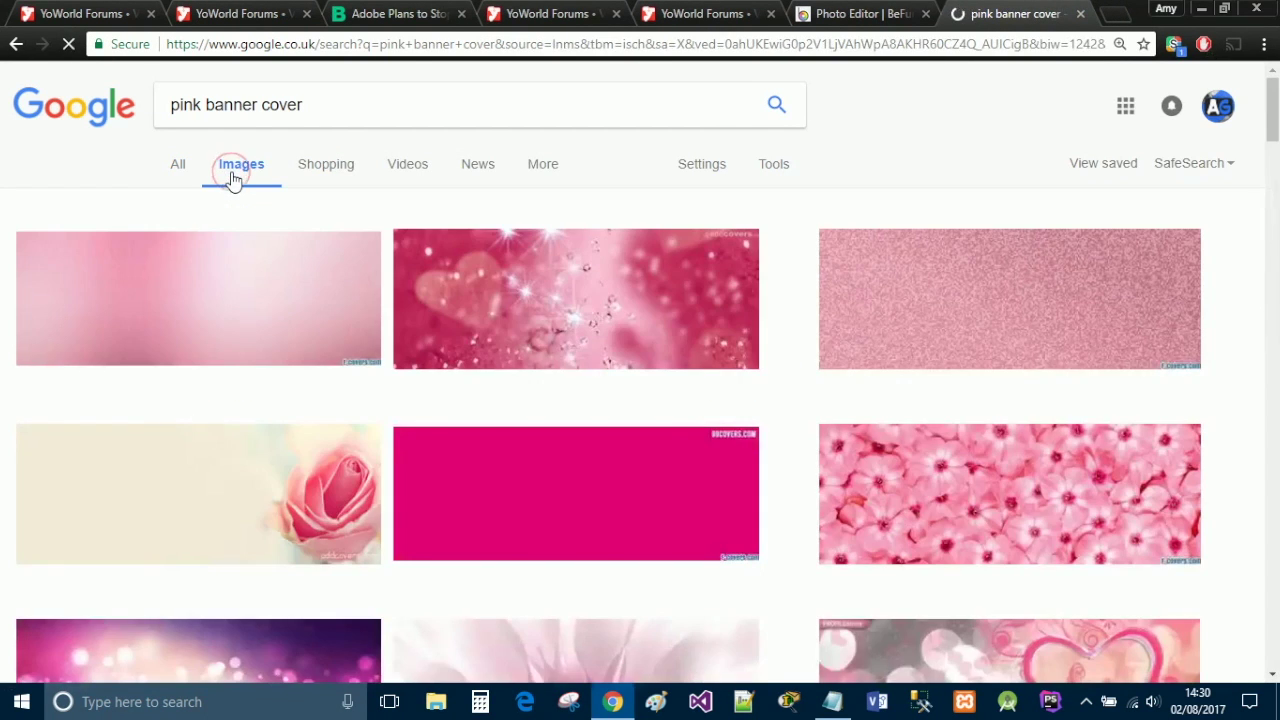
scroll(300, 362, "down", 3)
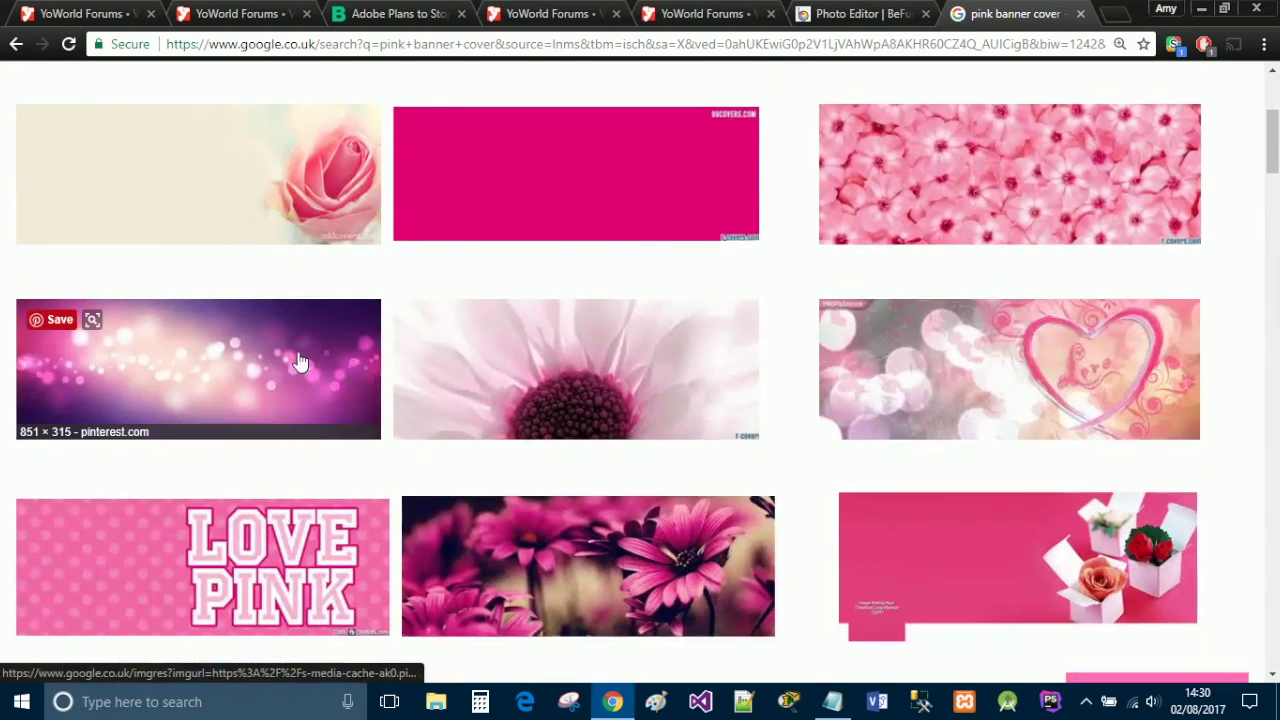
scroll(868, 286, "down", 1)
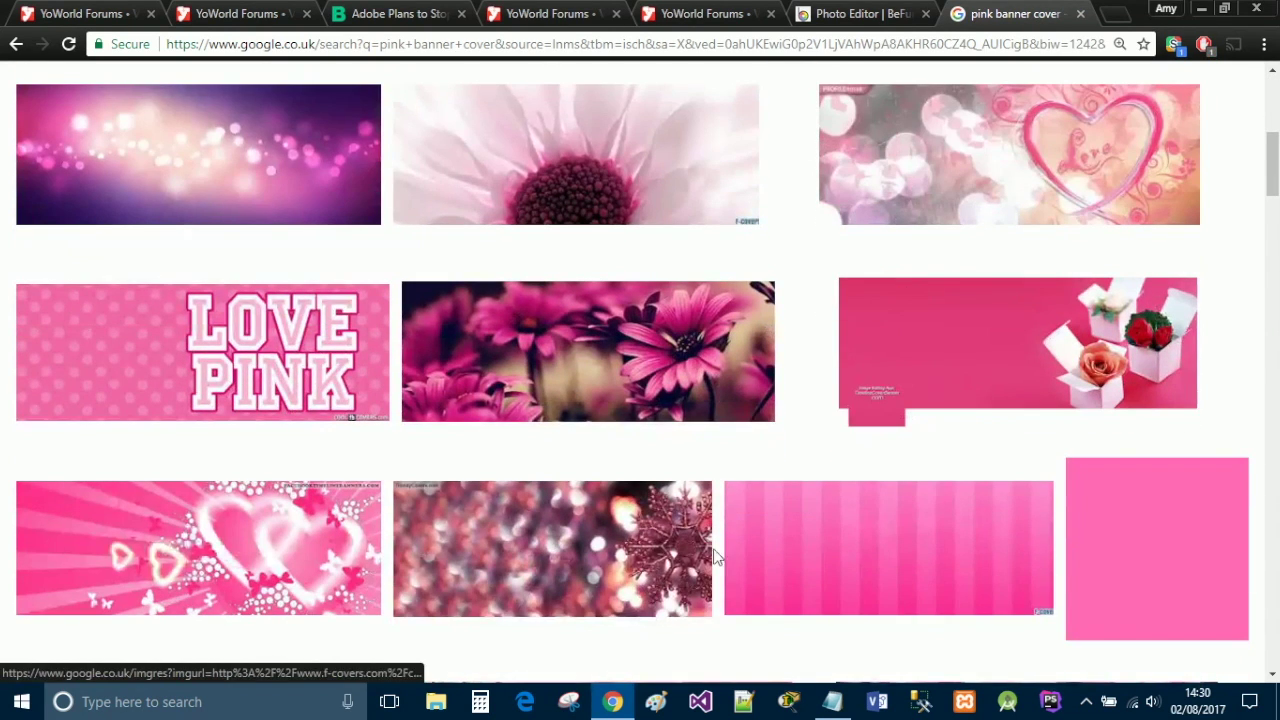
left_click(652, 322)
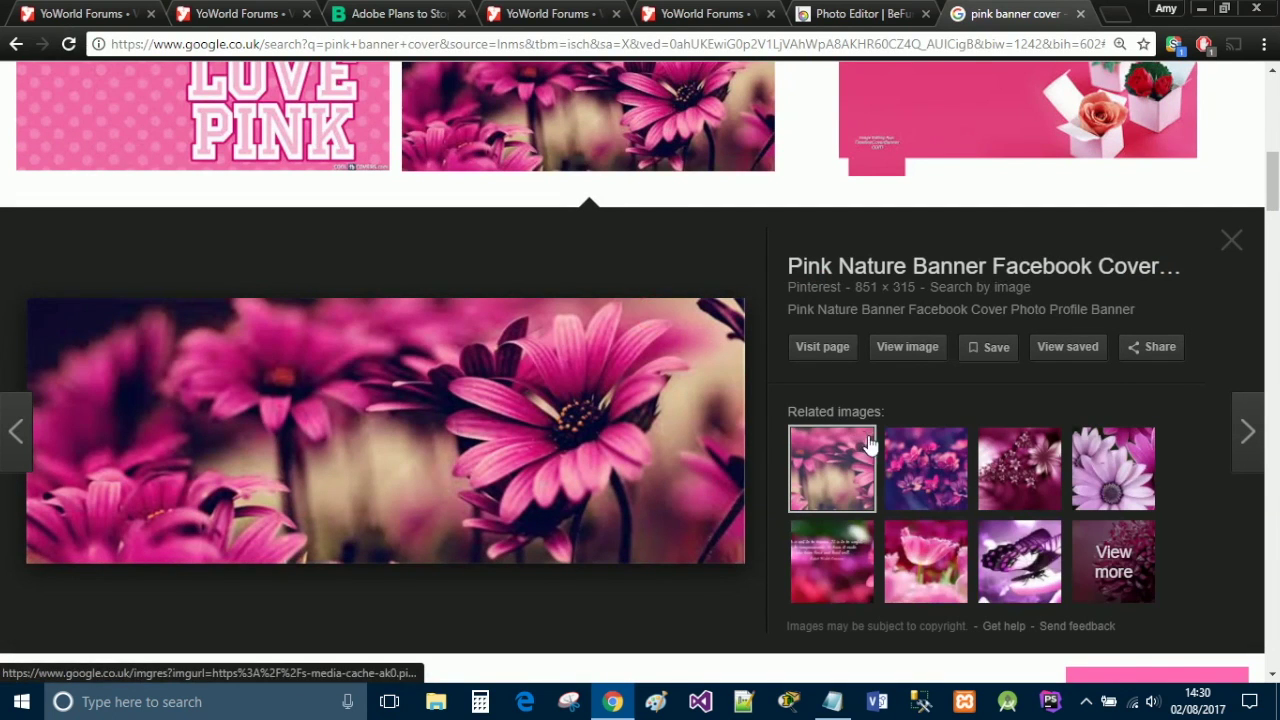
left_click(907, 473)
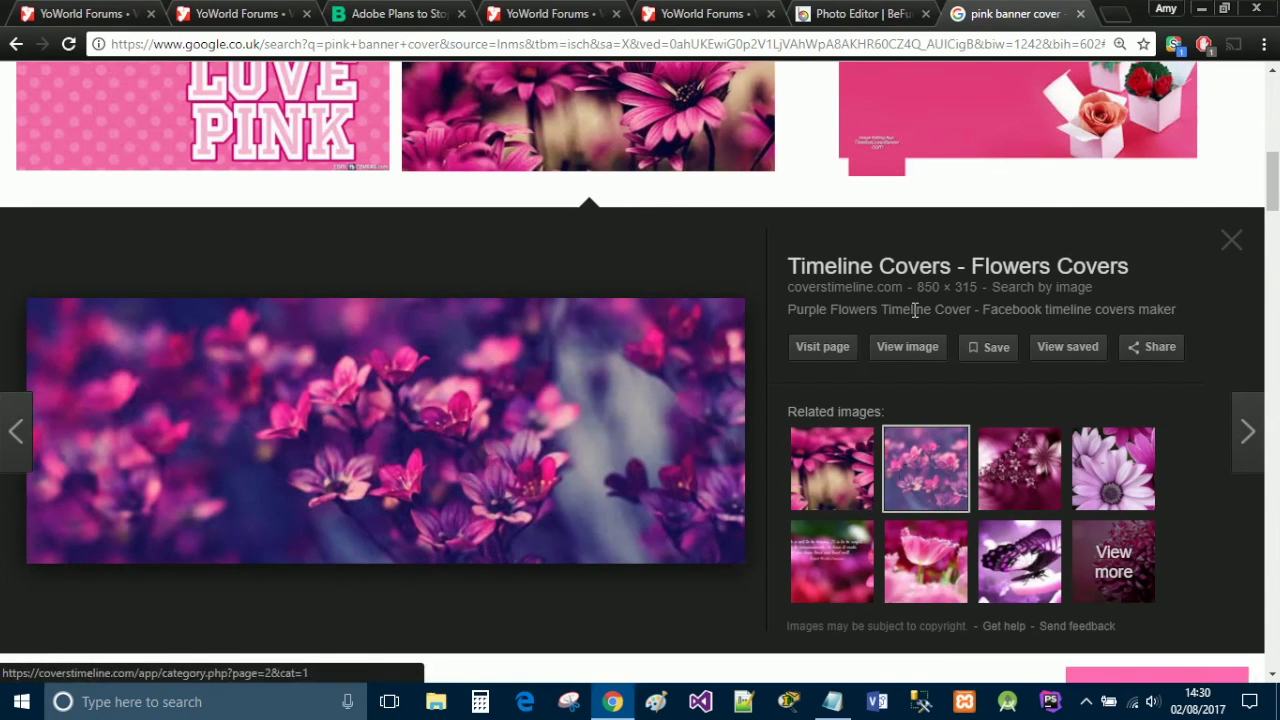
left_click(930, 355)
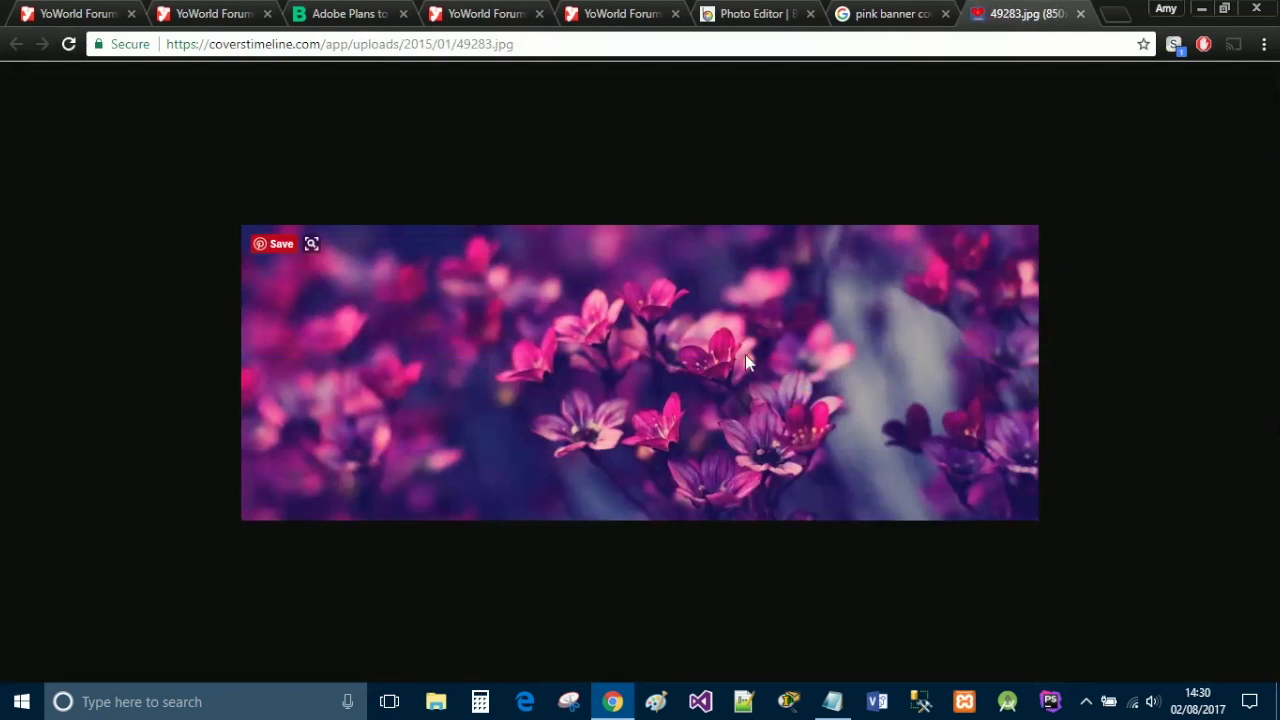
Save the flower image as 49283 (1).jpg in the Youtube folder and return to BeFunky
right_click(745, 354)
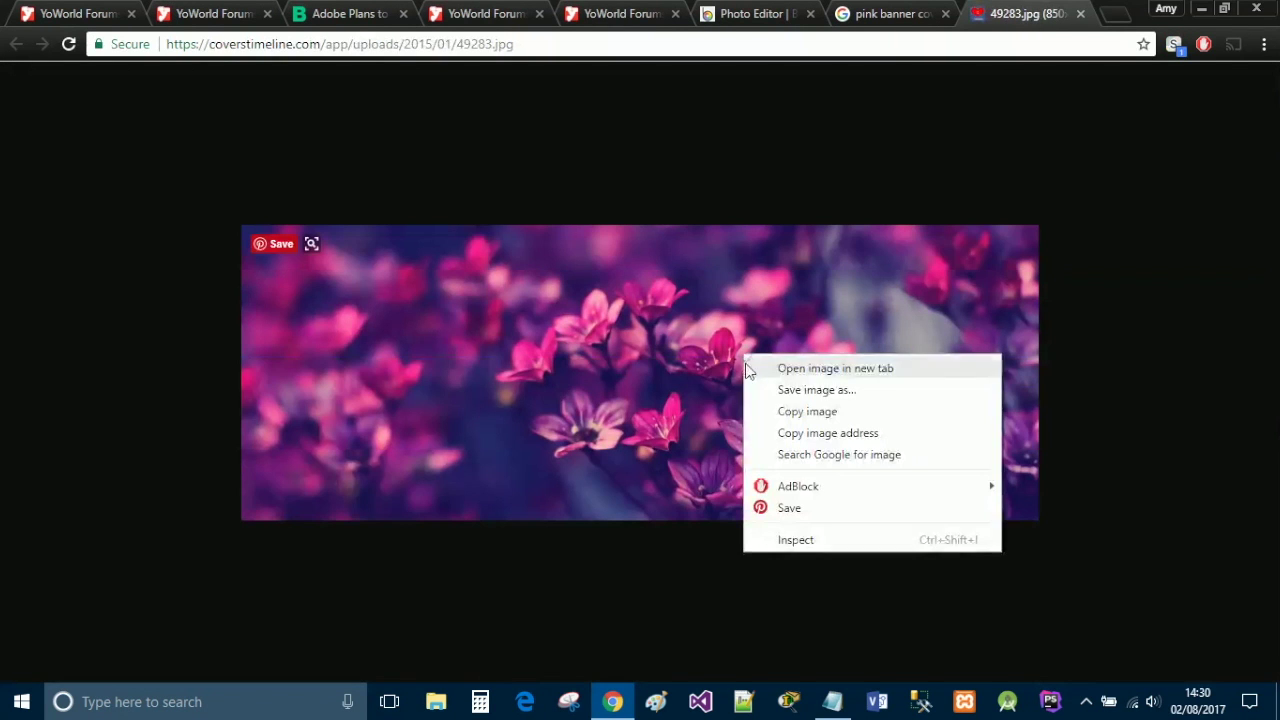
left_click(815, 390)
left_click(500, 418)
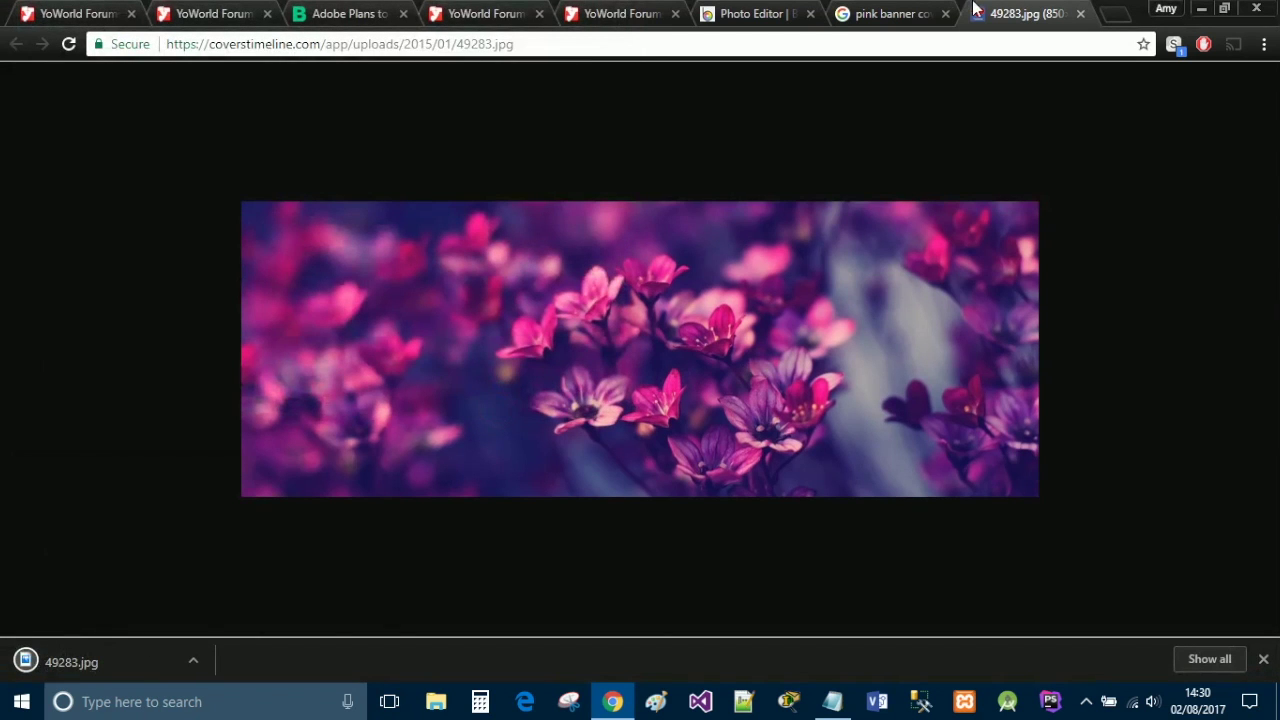
right_click(841, 388)
left_click(859, 426)
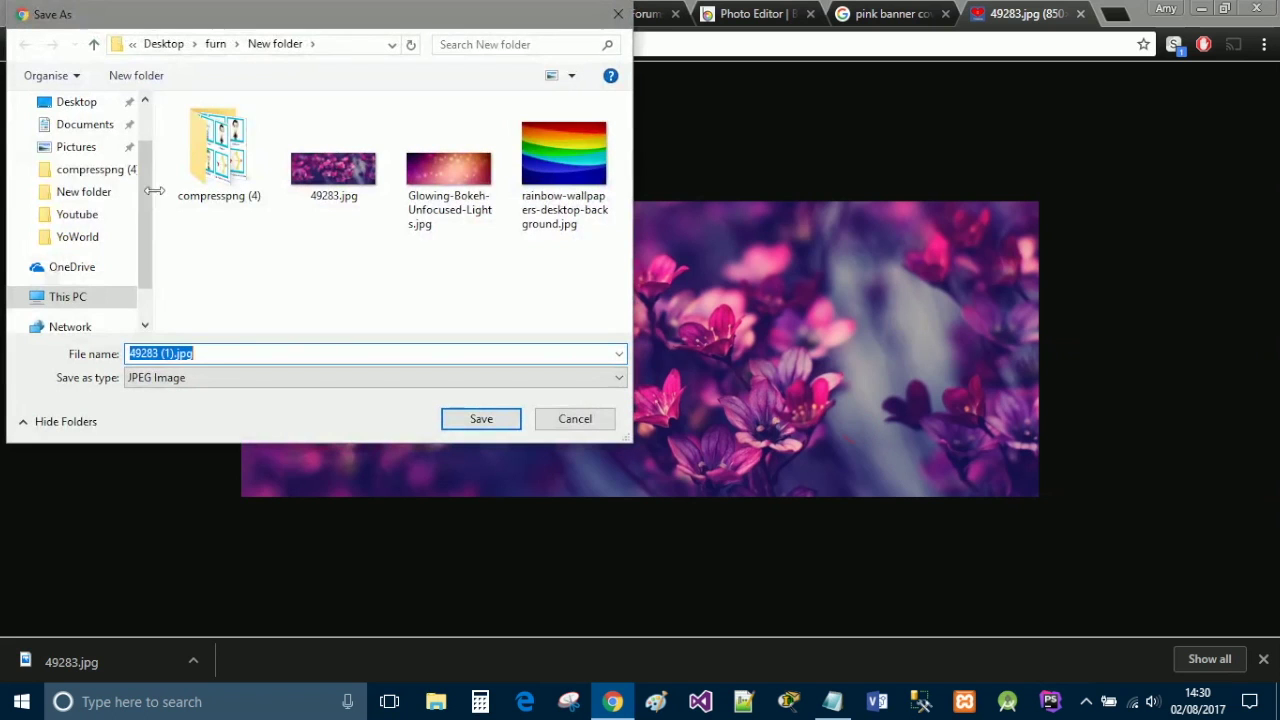
left_click(88, 214)
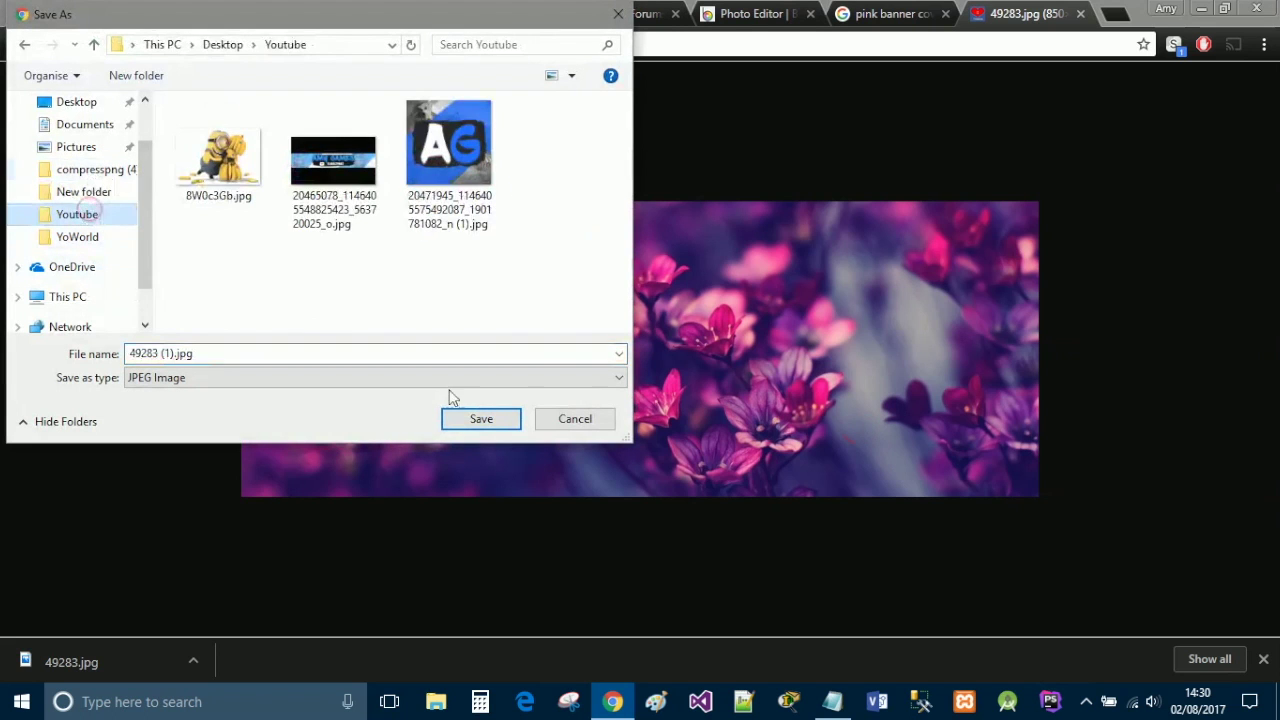
left_click(481, 418)
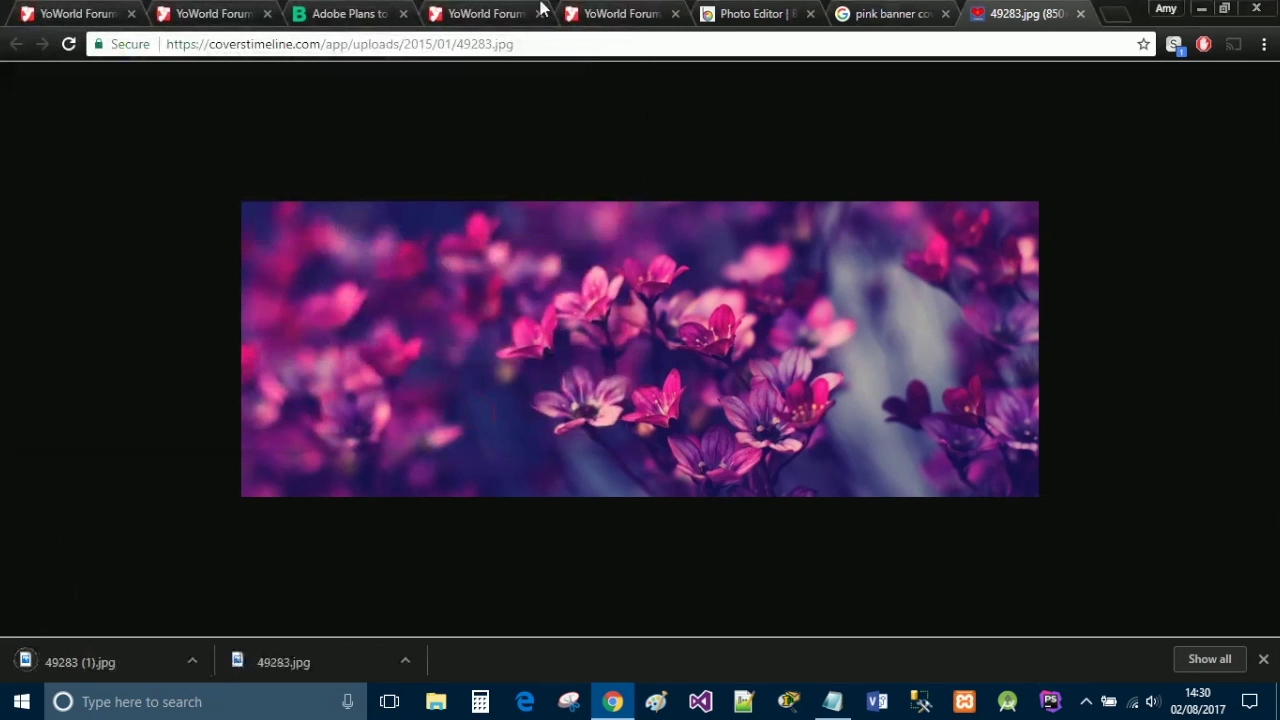
left_click(755, 12)
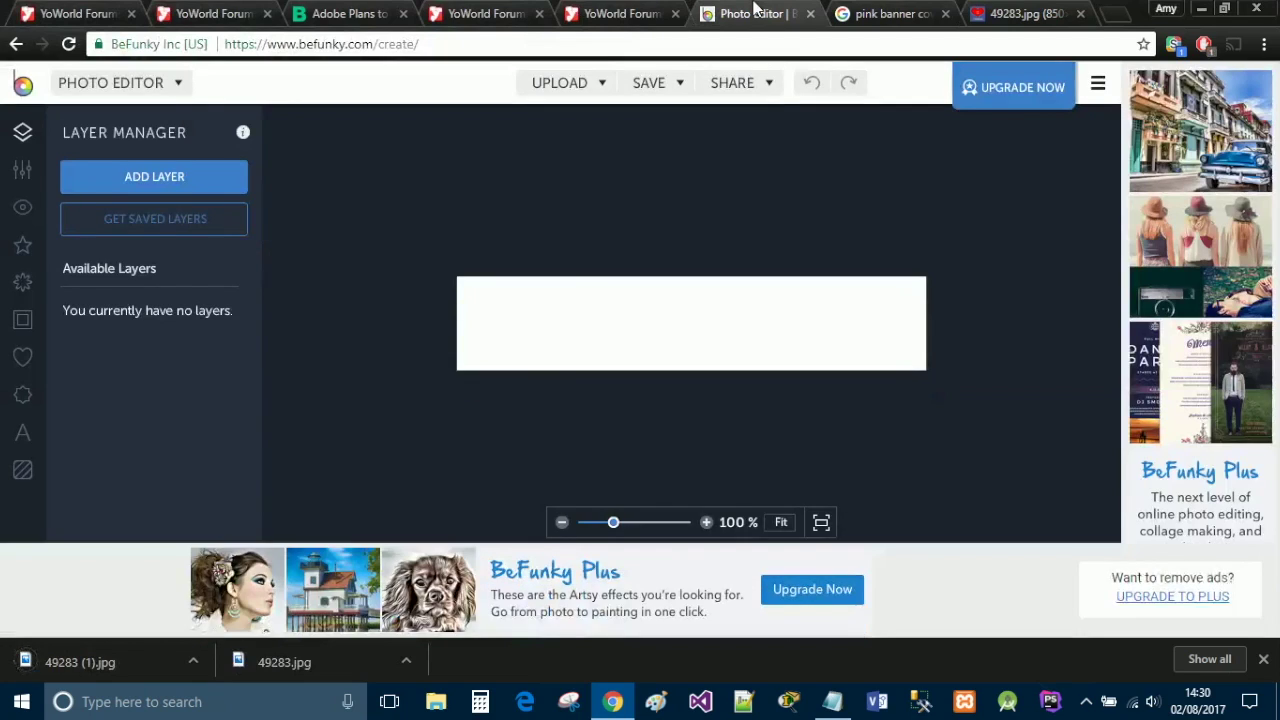
Add 49283 (1).jpg to the banner as a new image layer
left_click(134, 172)
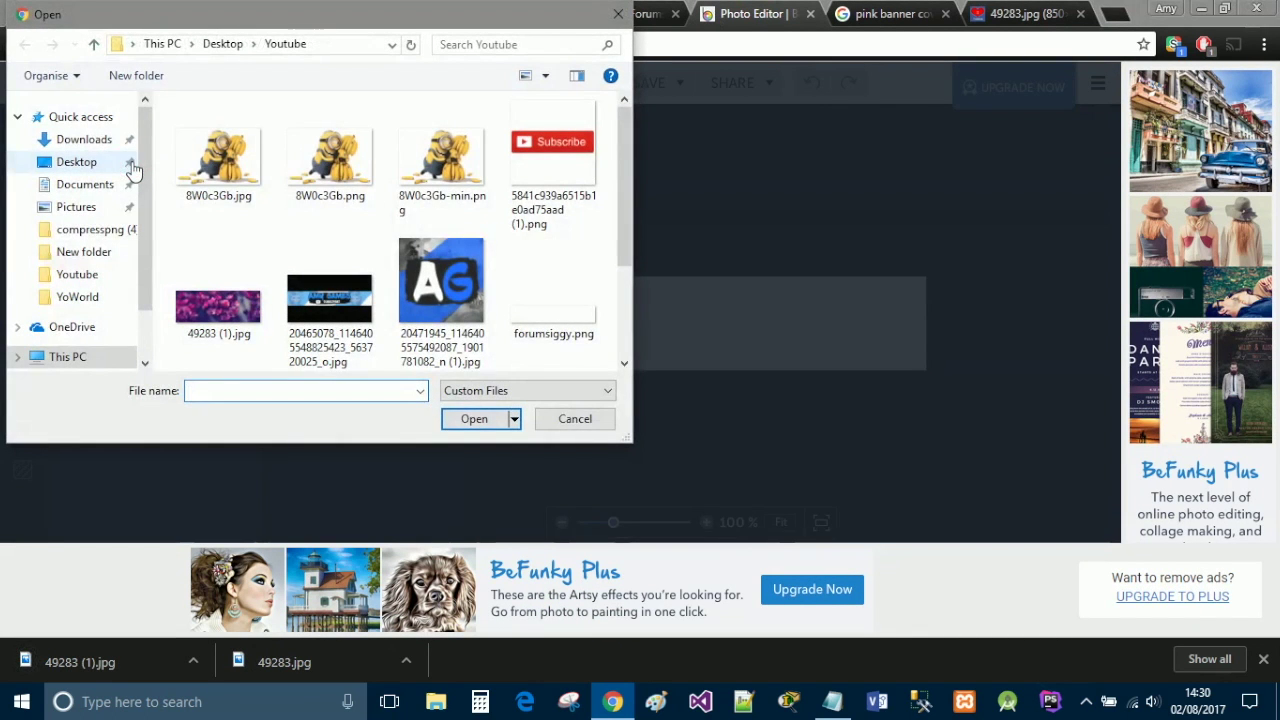
left_click(217, 305)
double_click(217, 305)
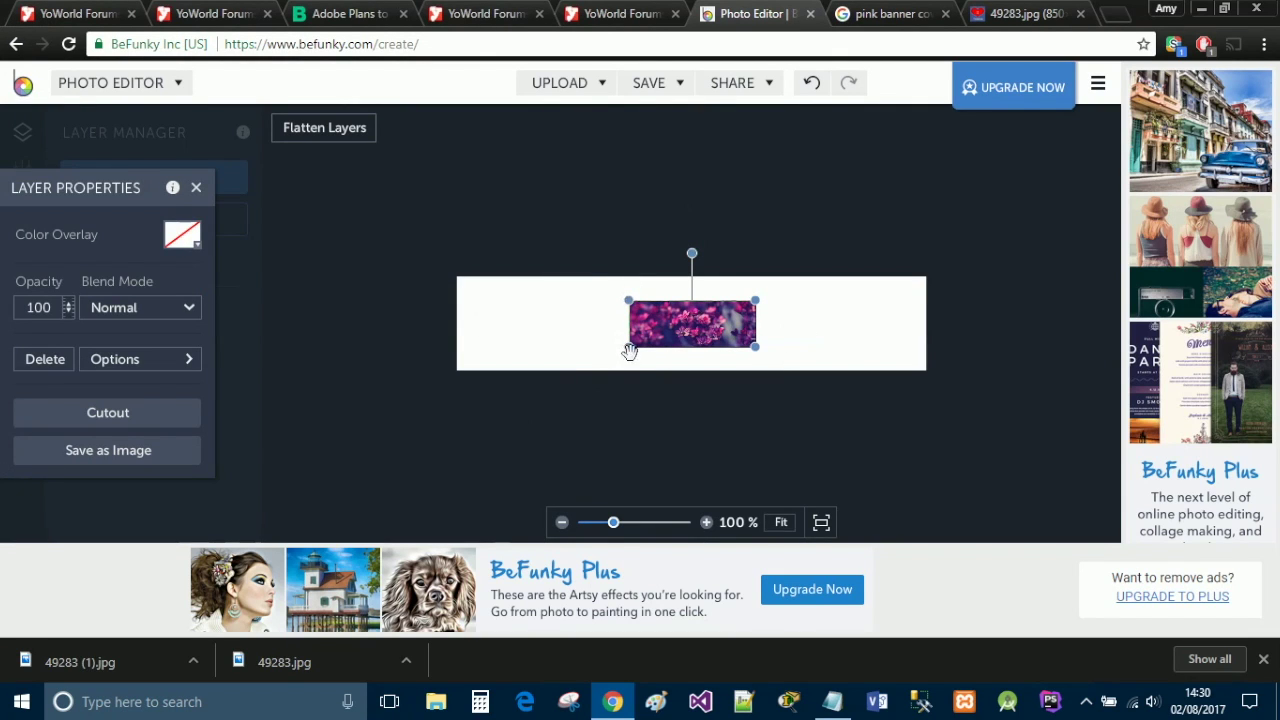
Scale and position the flower photo to cover the canvas, then flatten the layers
left_click_drag(620, 344, 263, 508)
left_click_drag(480, 451, 707, 360)
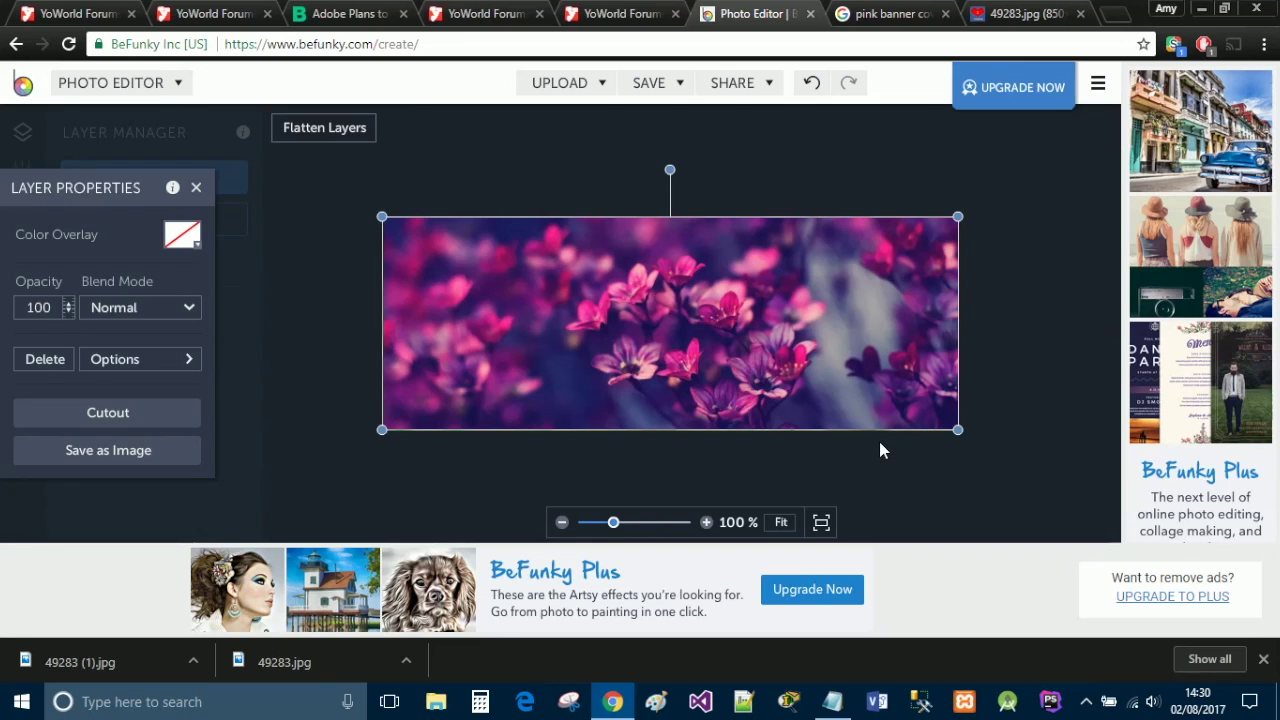
left_click(560, 165)
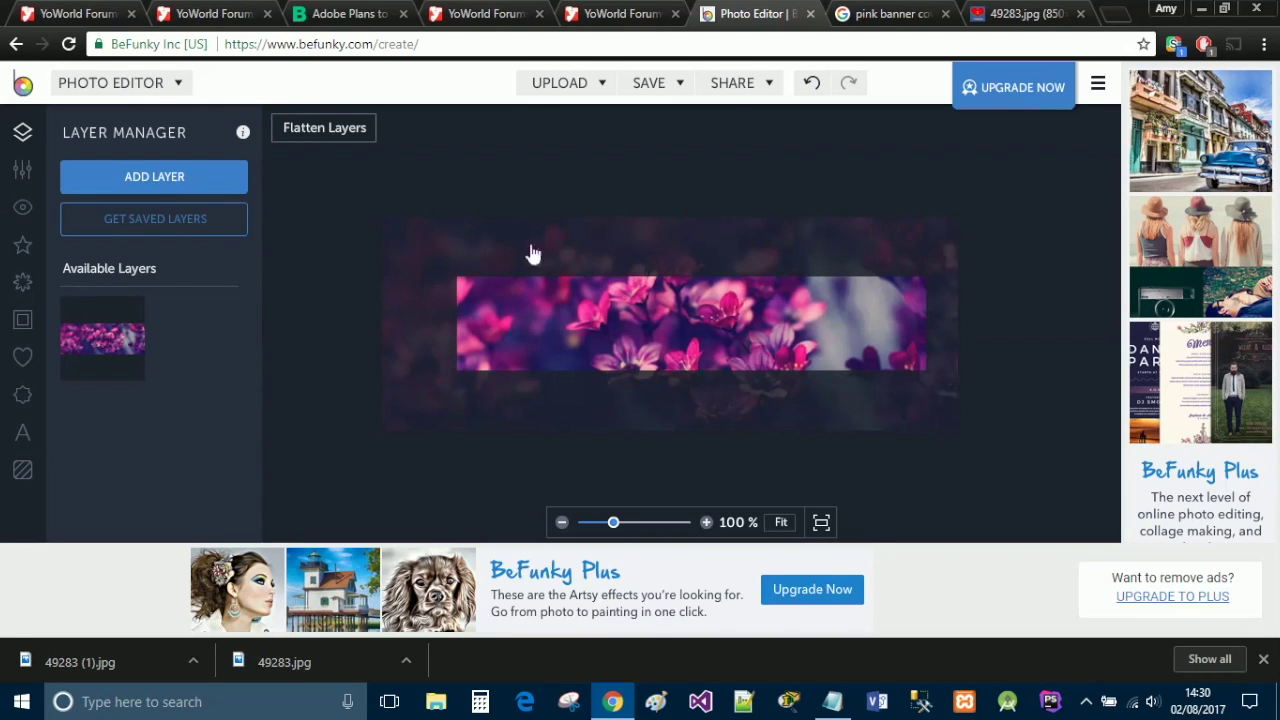
mouse_move(551, 346)
left_mouse_down()
mouse_move(571, 337)
mouse_move(563, 326)
left_mouse_up()
left_click(587, 457)
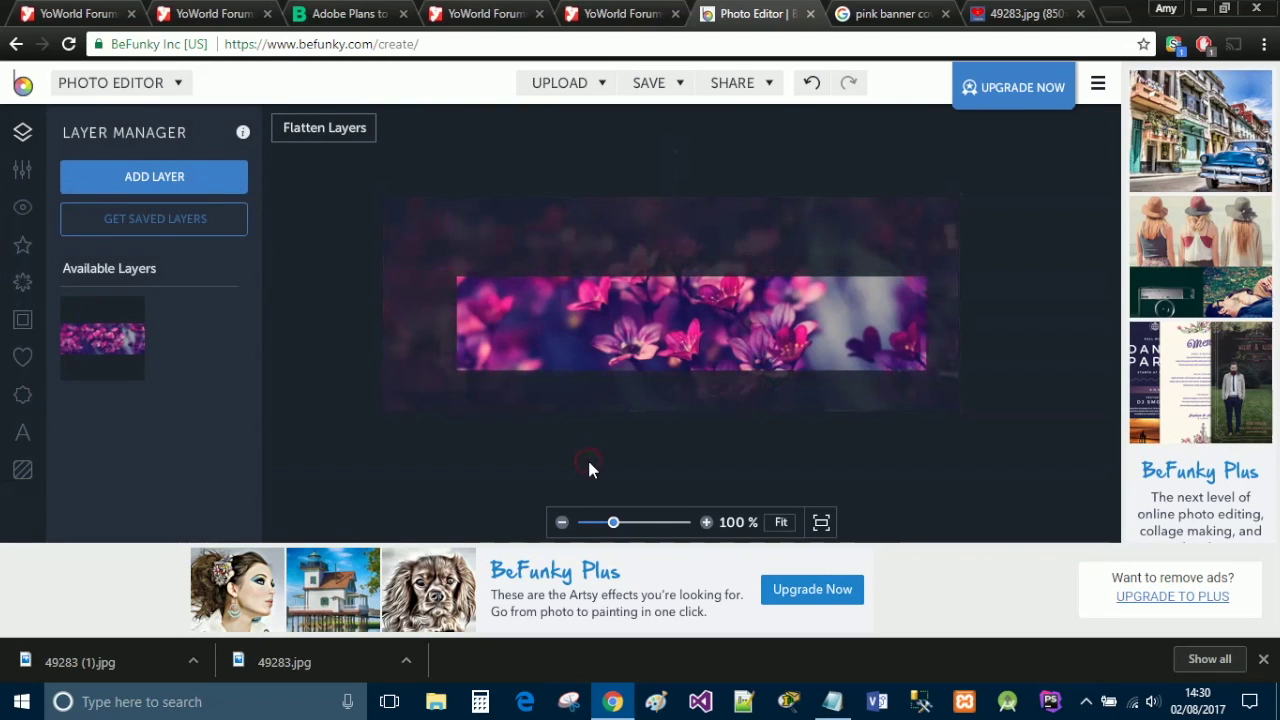
left_click_drag(608, 357, 591, 357)
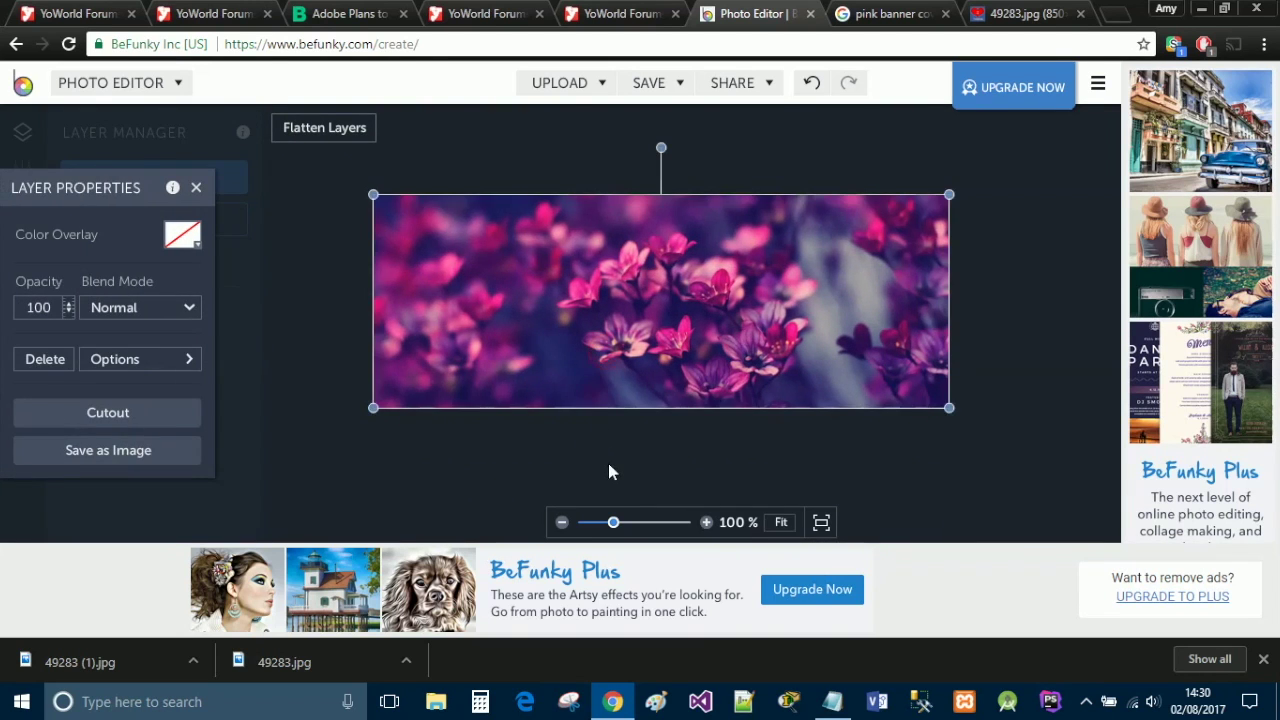
left_click(608, 469)
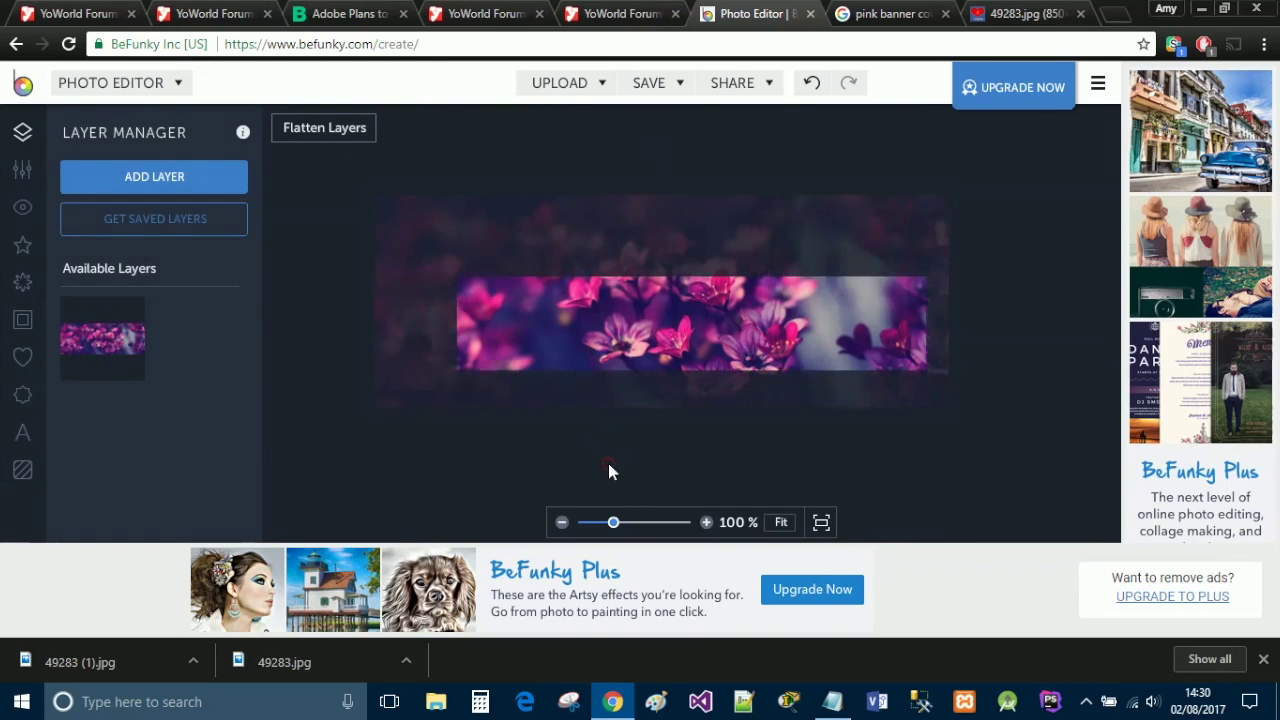
left_click(343, 145)
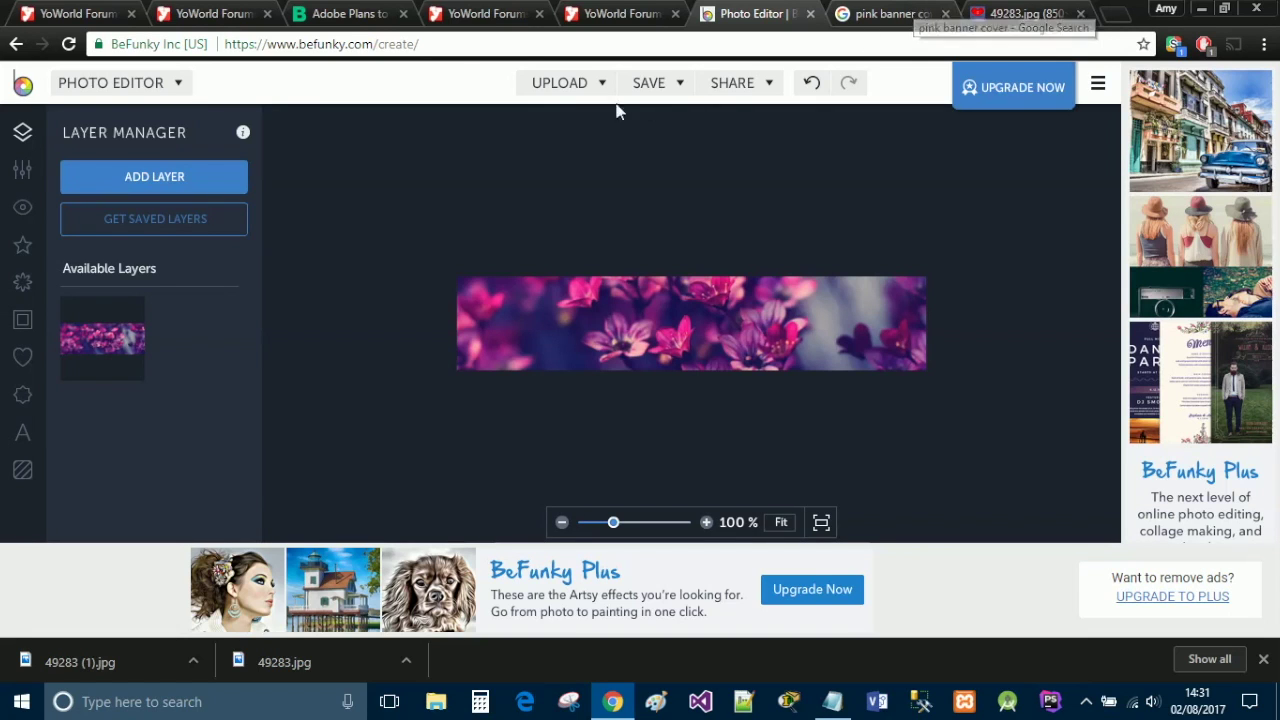
Add the YoWorld MsZ avatar PNG from the Youtube folder as a new layer
left_click(128, 193)
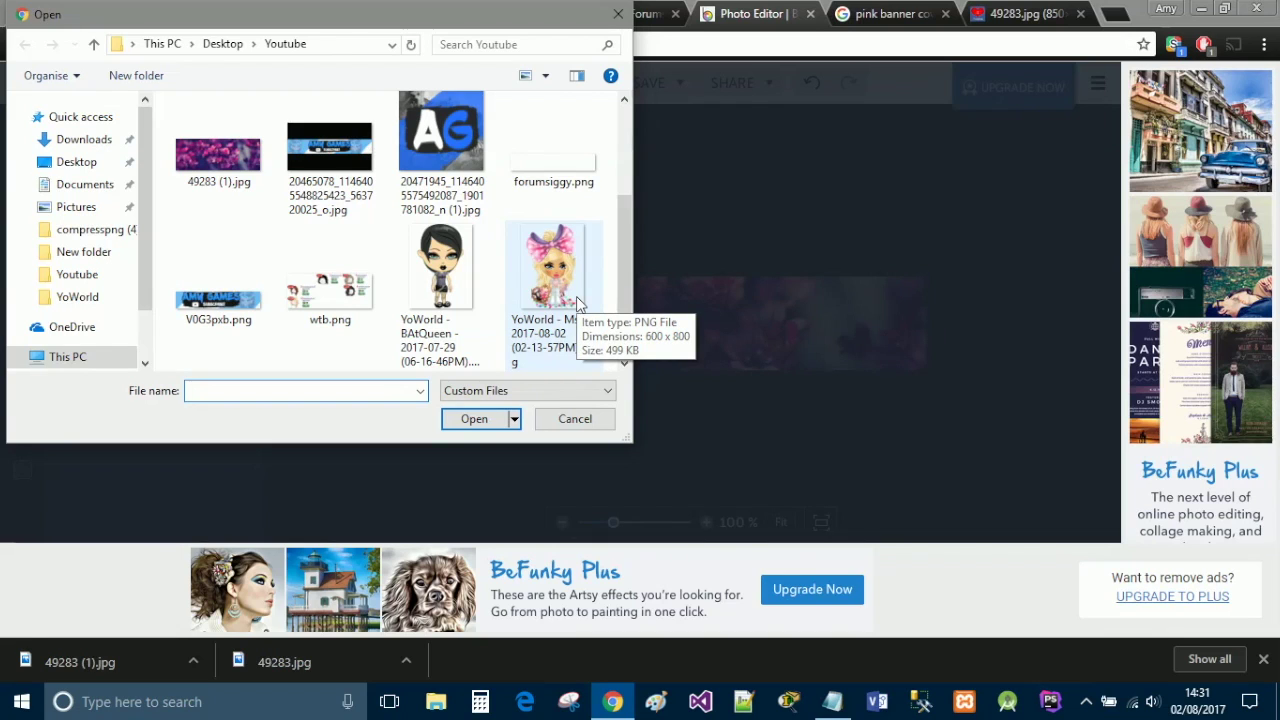
left_click(577, 303)
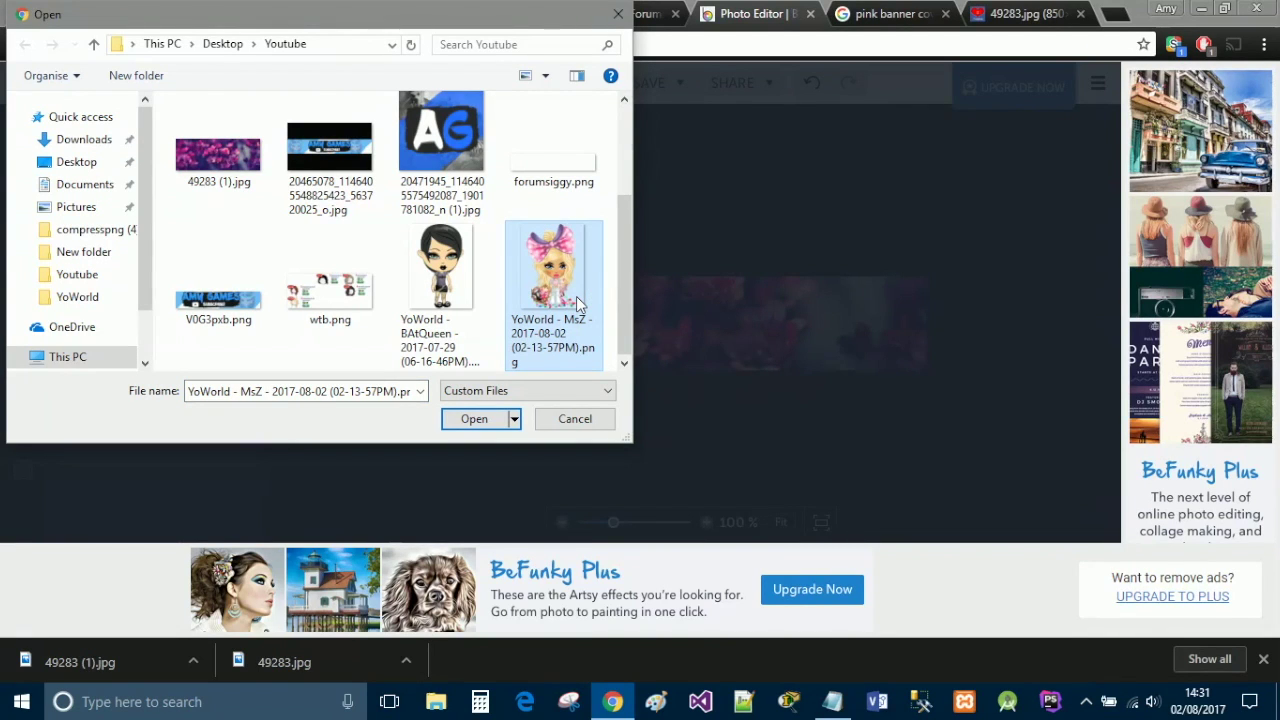
double_click(577, 303)
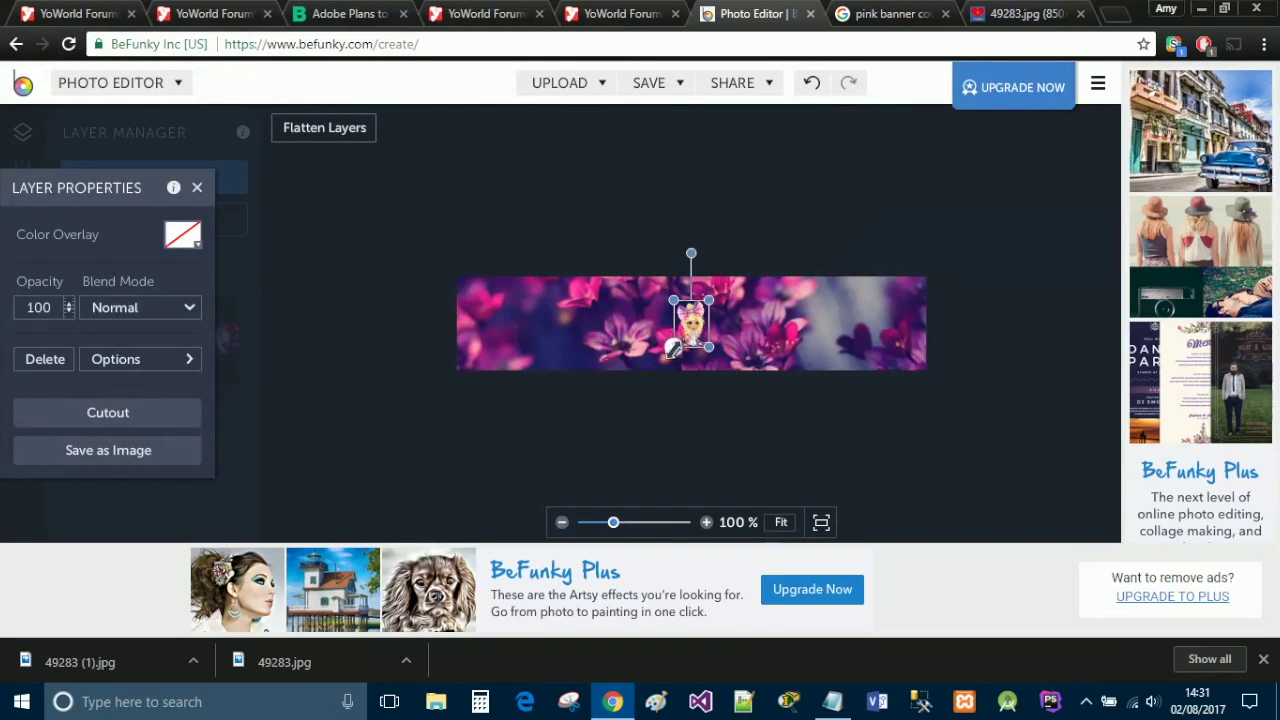
Enlarge the avatar and stand it at the banner's left end, feet on the bottom edge
left_click_drag(672, 350, 636, 533)
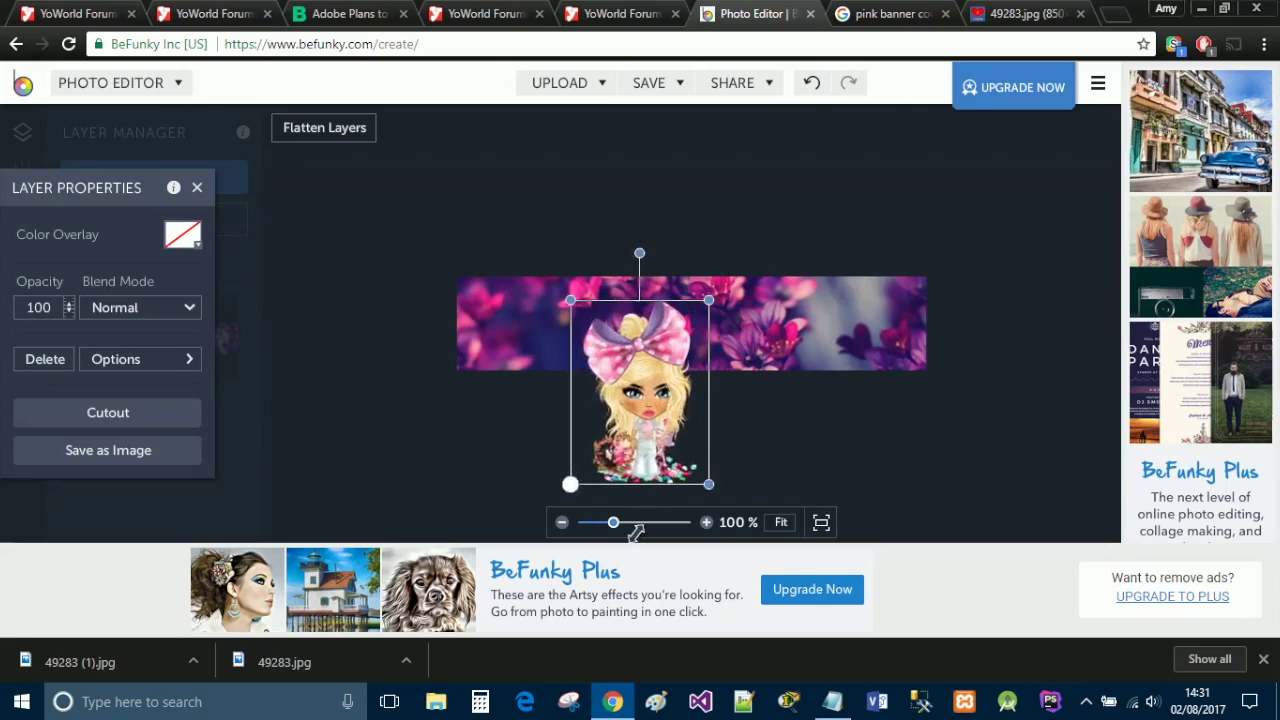
left_click_drag(638, 440, 525, 401)
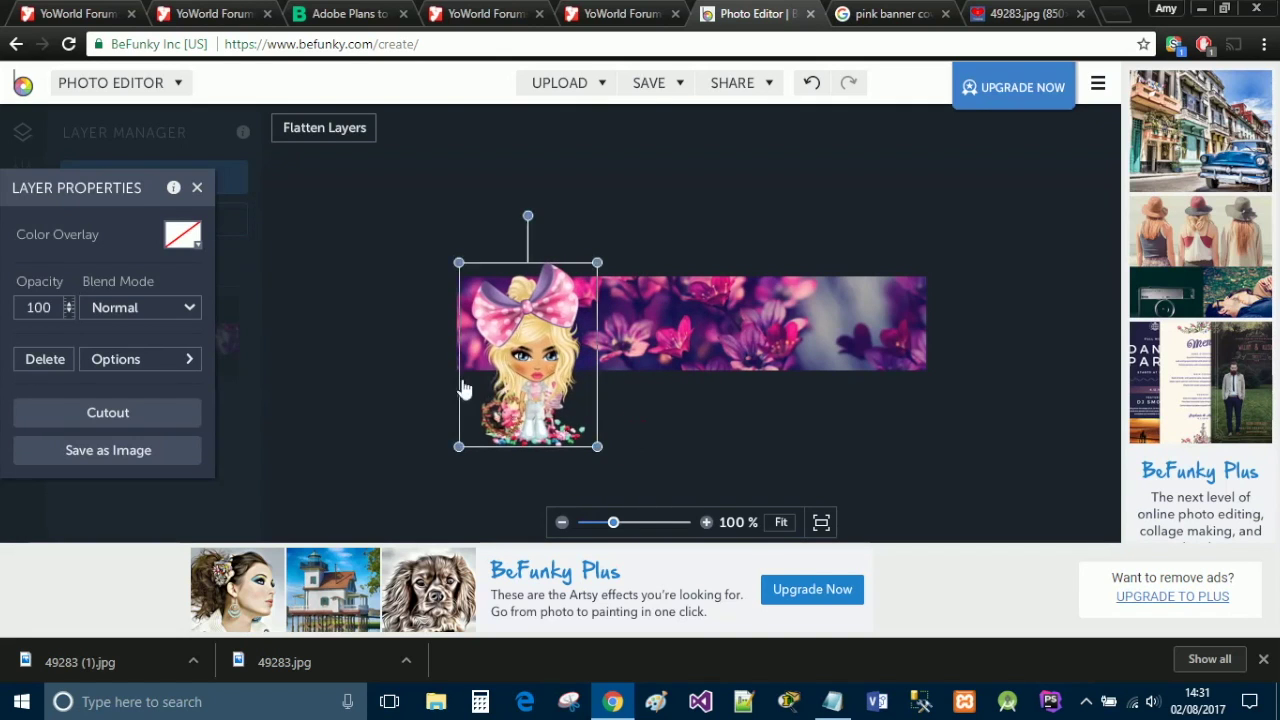
left_click(436, 381)
left_click(436, 374)
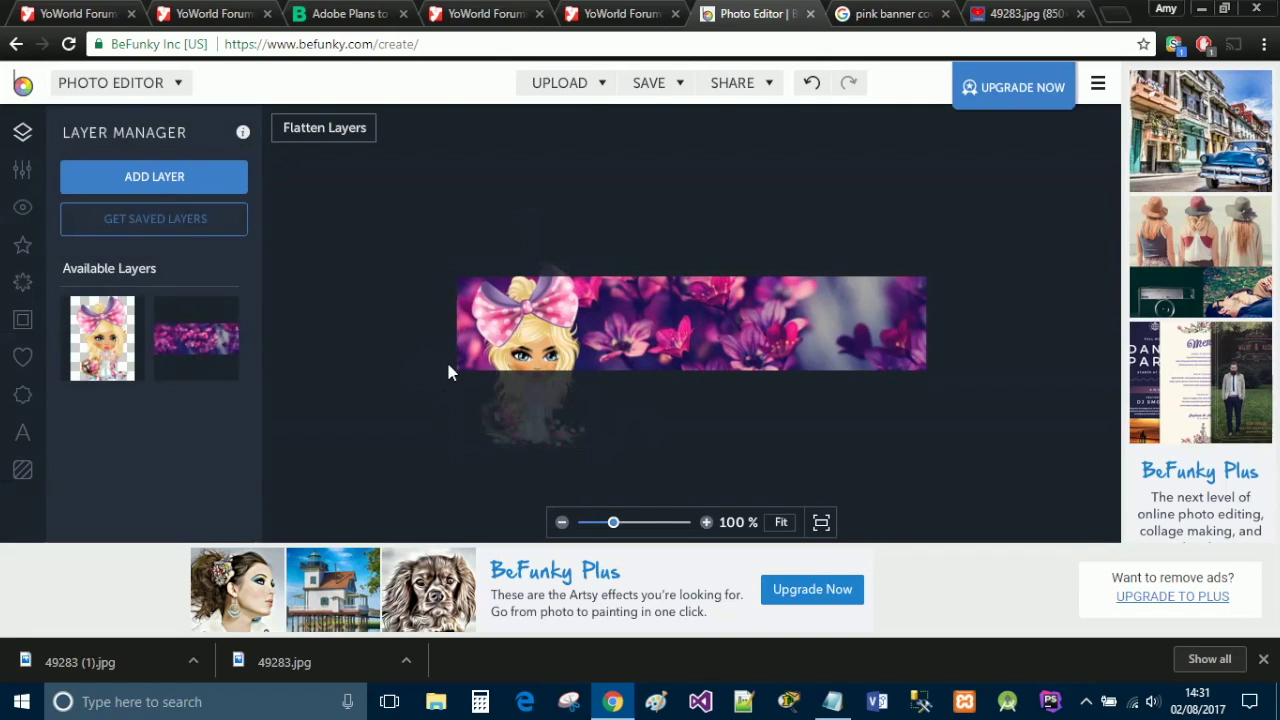
left_click_drag(530, 455, 509, 334)
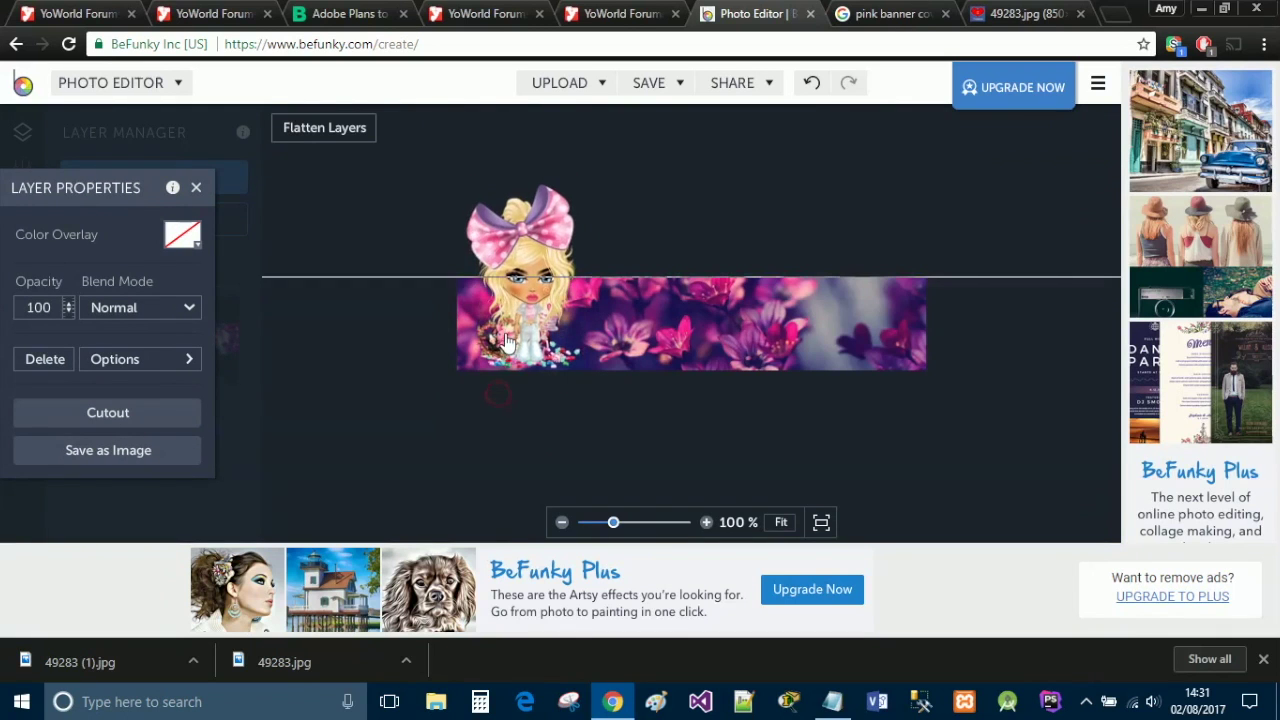
left_click(414, 350)
left_click(522, 304)
left_click_drag(593, 190, 668, 120)
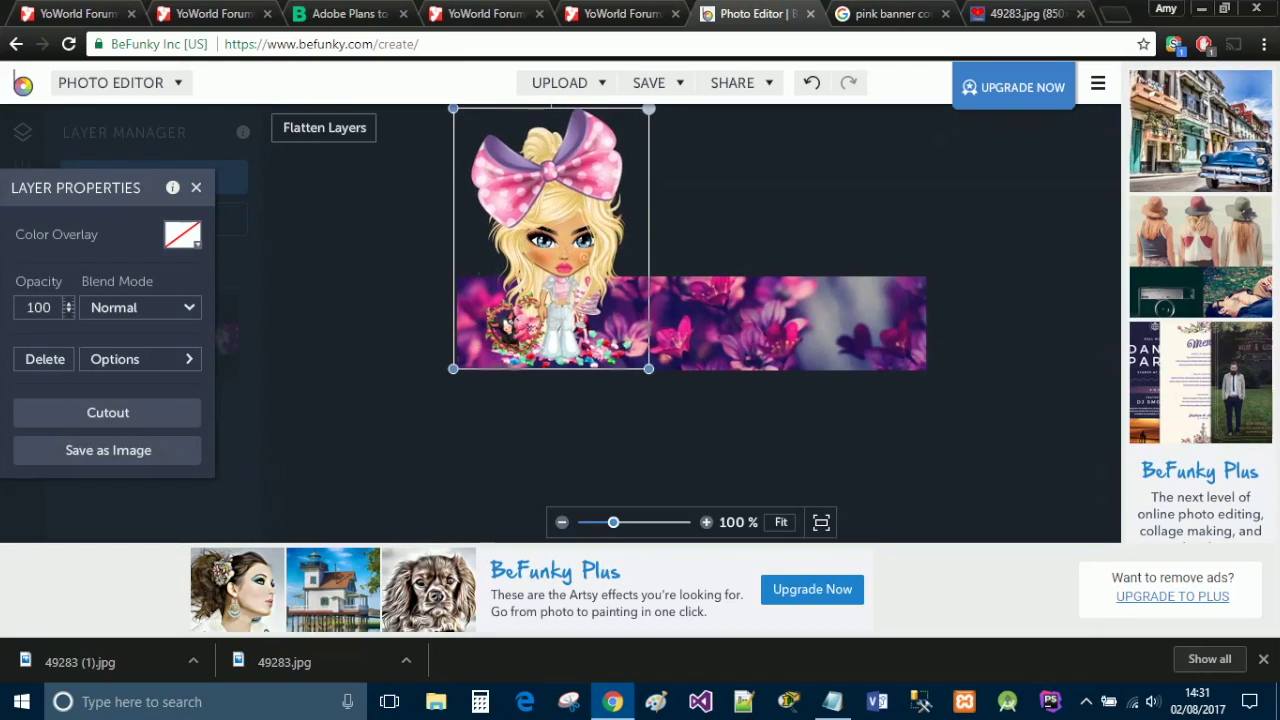
left_click(421, 348)
left_click_drag(548, 334, 519, 335)
left_click(375, 445)
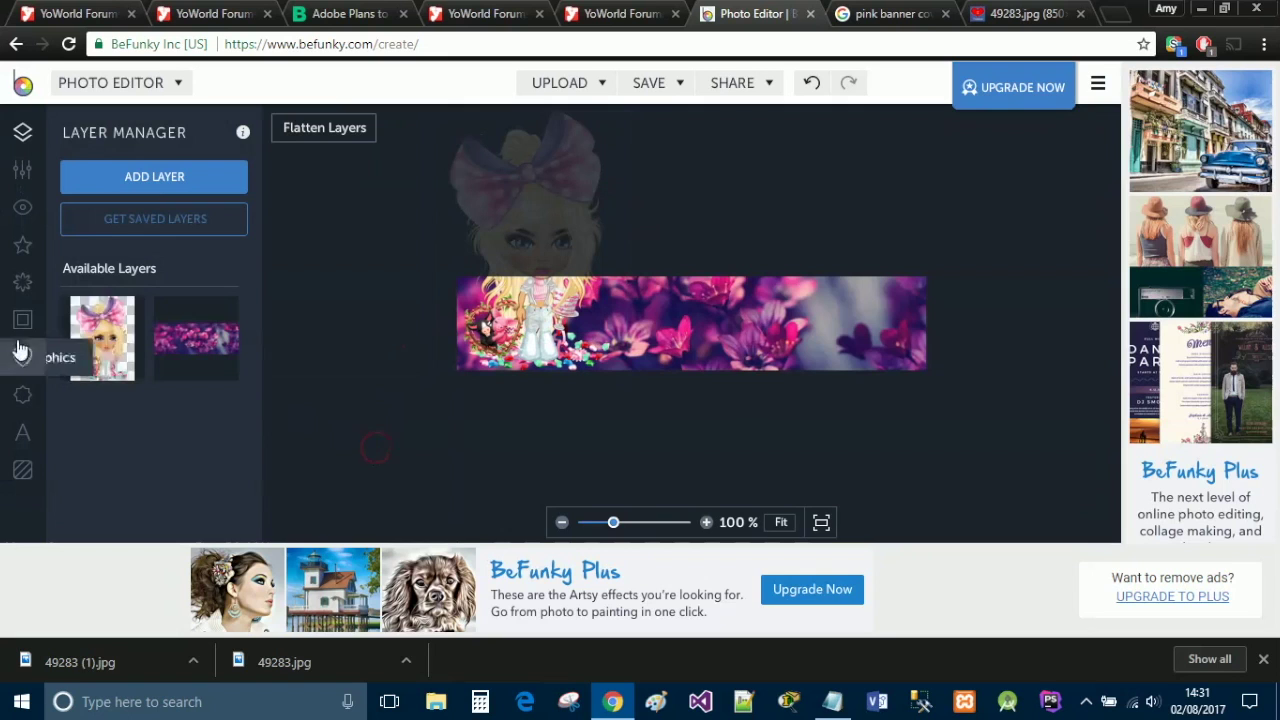
Drag a second avatar copy onto the banner's right end and enlarge it
left_click_drag(93, 330, 800, 494)
left_click_drag(838, 430, 895, 343)
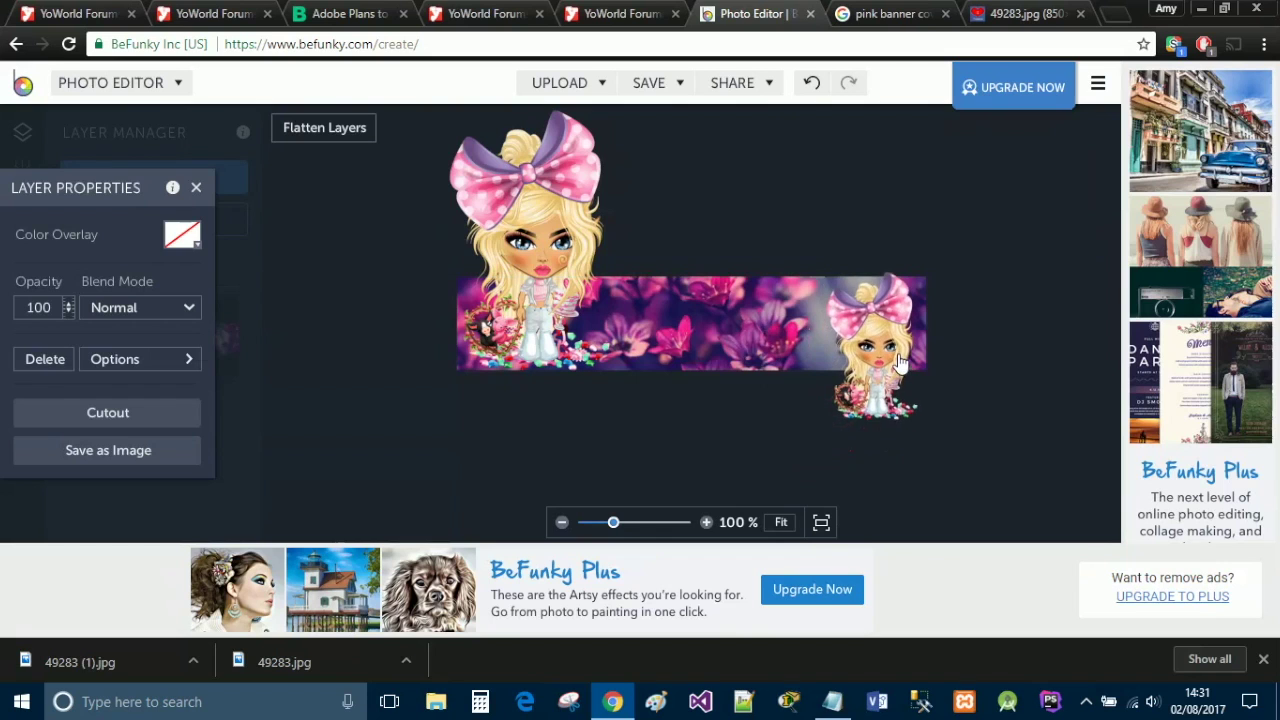
left_click(979, 414)
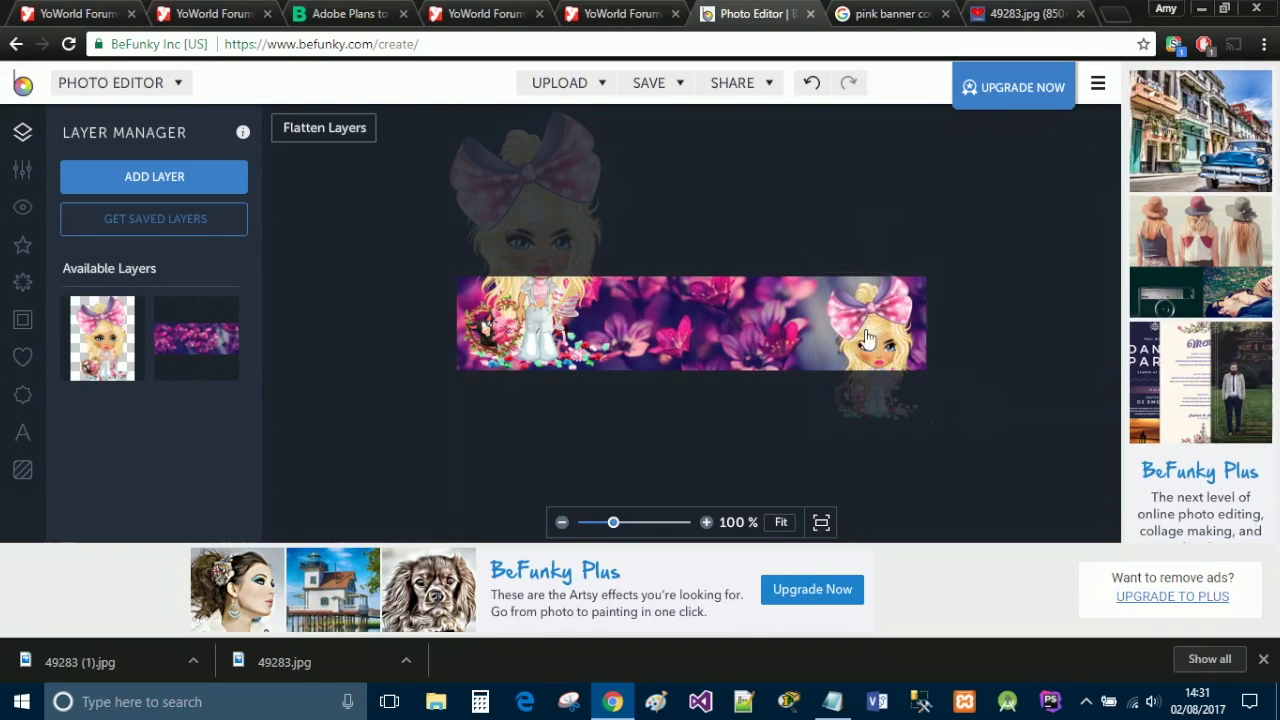
Flip the right-hand avatar horizontally, nudge it into place, and flatten the layers
left_click(880, 378)
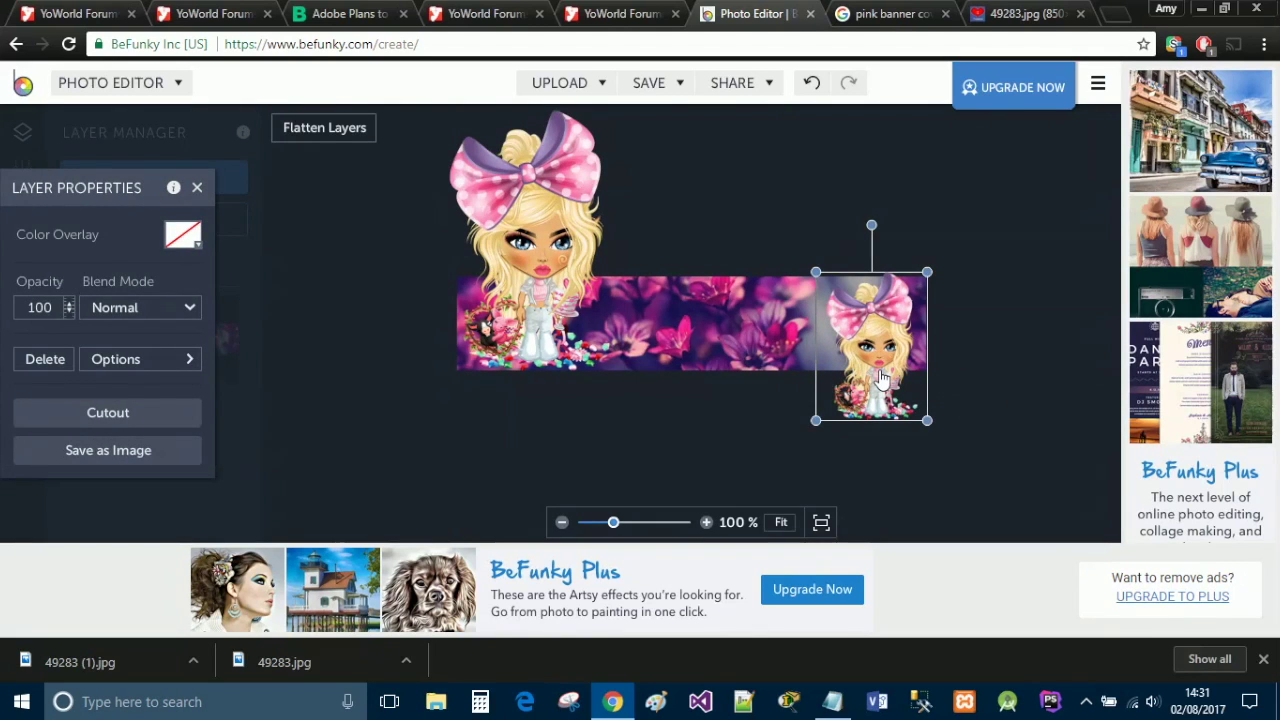
right_click(881, 378)
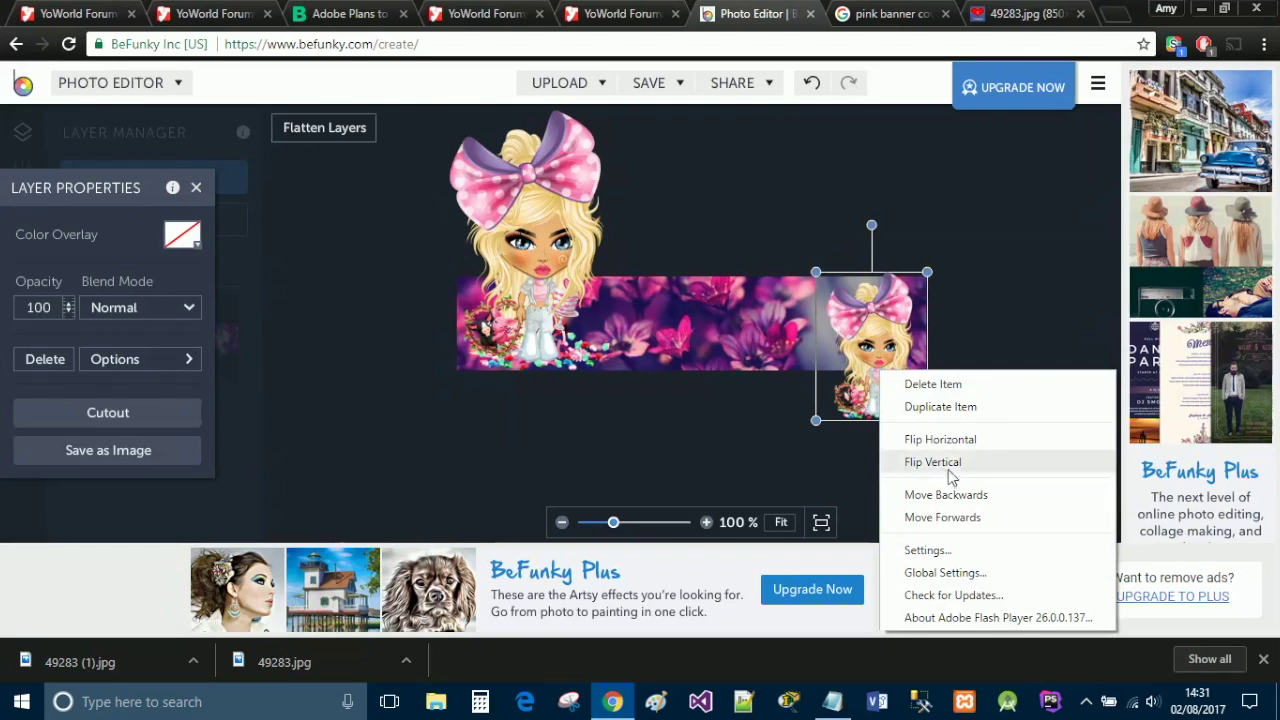
left_click(933, 462)
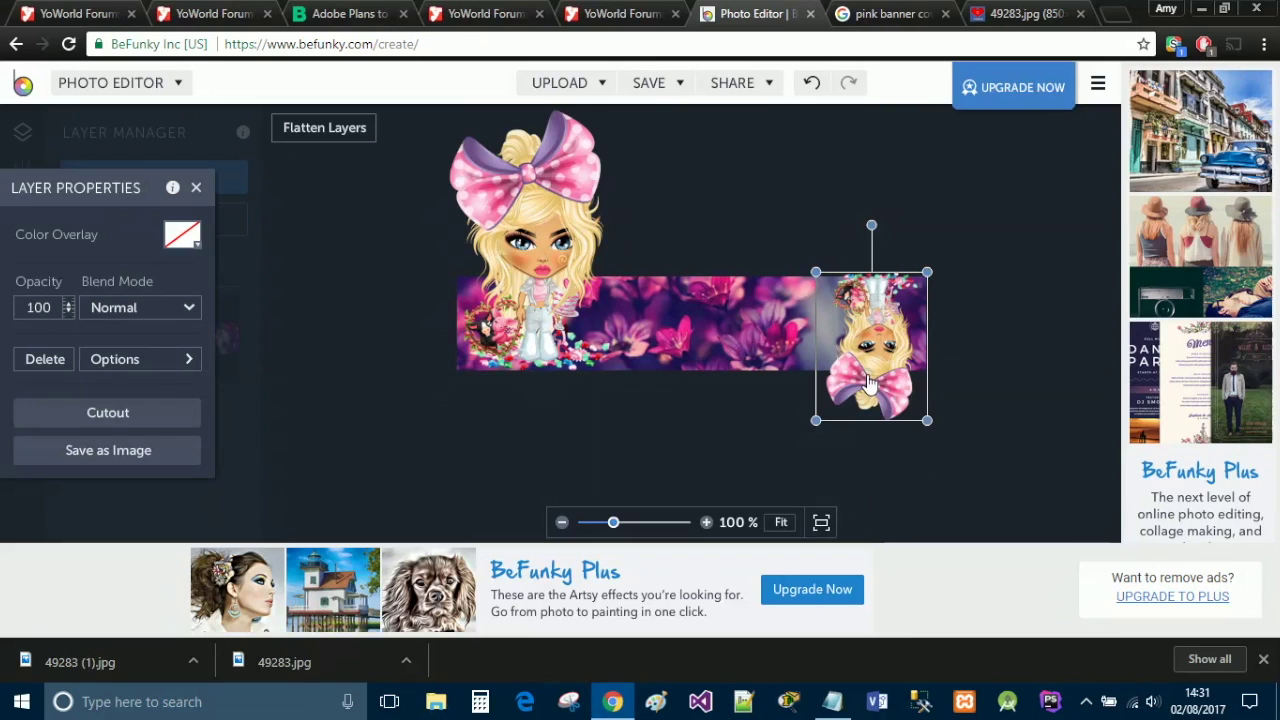
right_click(866, 370)
left_click(908, 460)
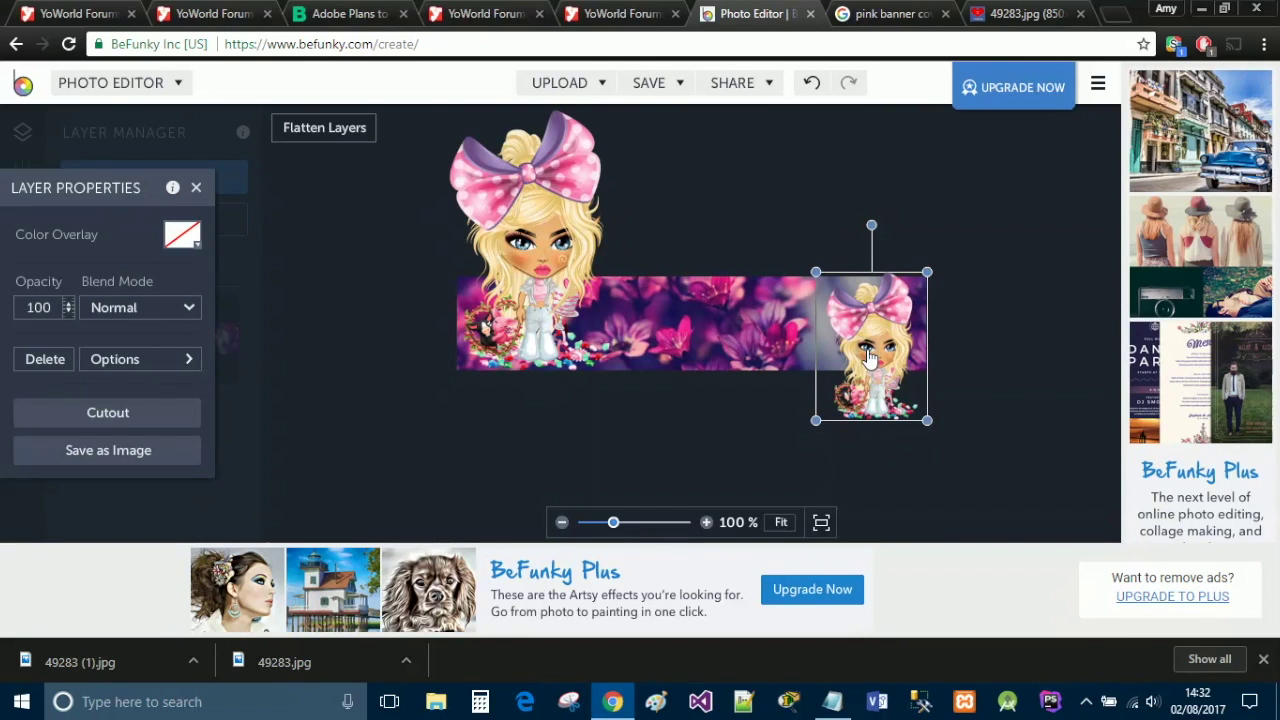
right_click(868, 358)
left_click(932, 422)
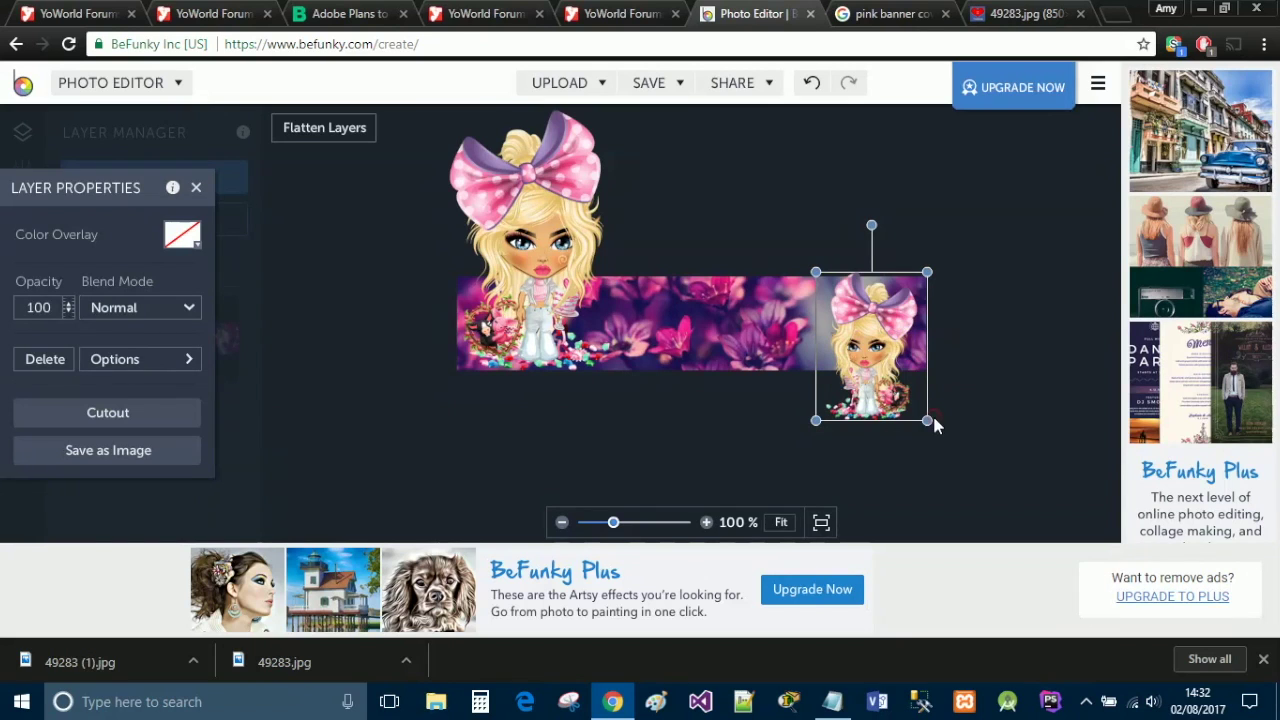
left_click_drag(866, 370, 881, 361)
left_click(977, 449)
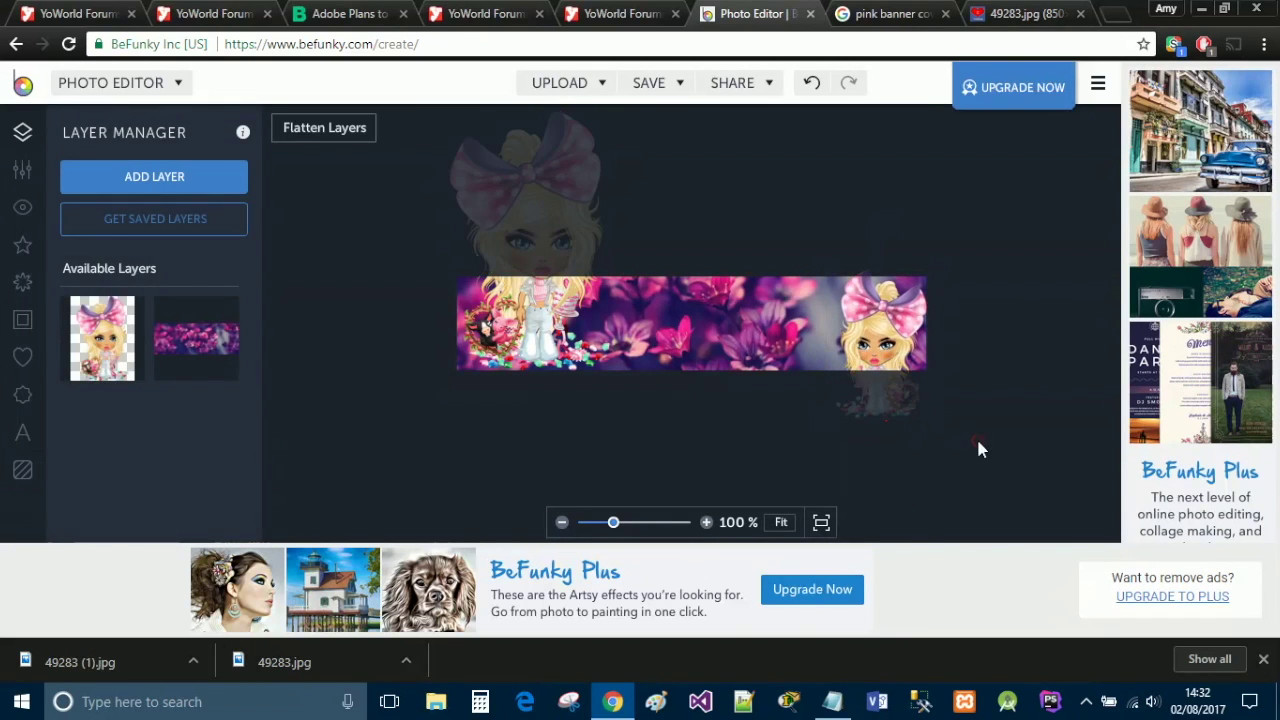
left_click(286, 134)
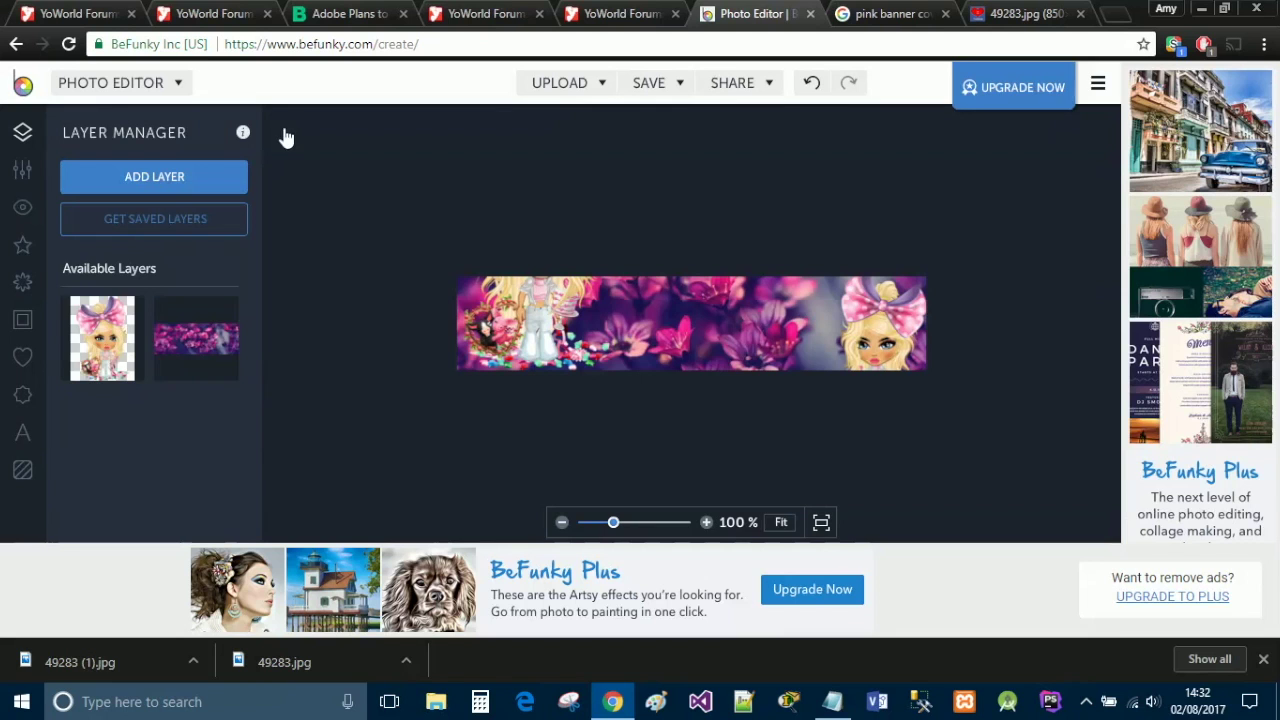
Drag a third avatar copy onto the banner, enlarge it and centre it
left_click_drag(106, 306, 610, 410)
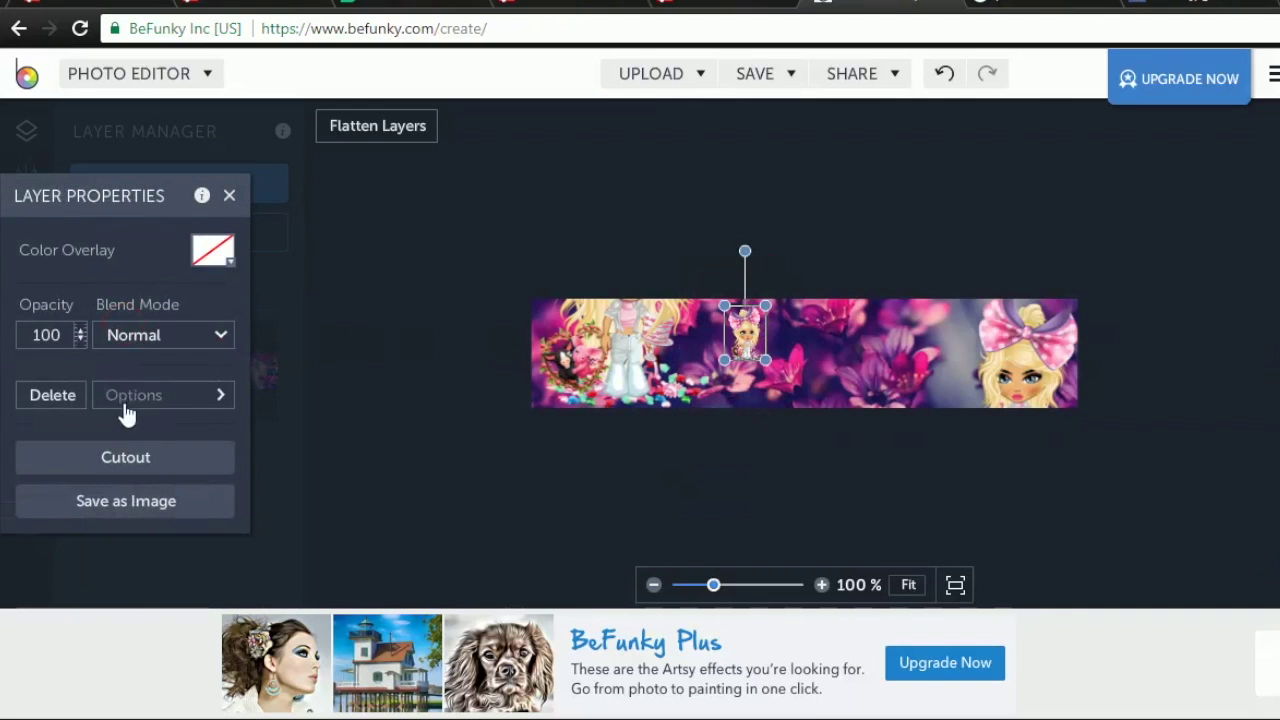
left_click(129, 335)
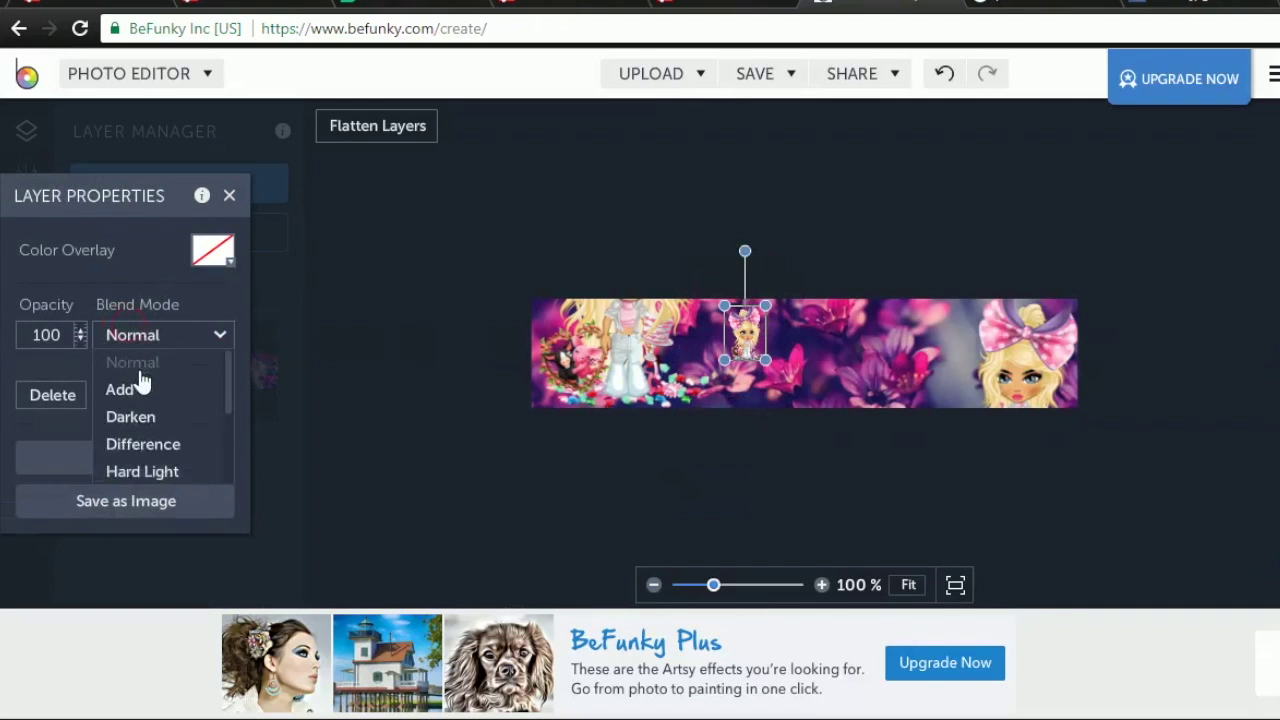
left_click(767, 367)
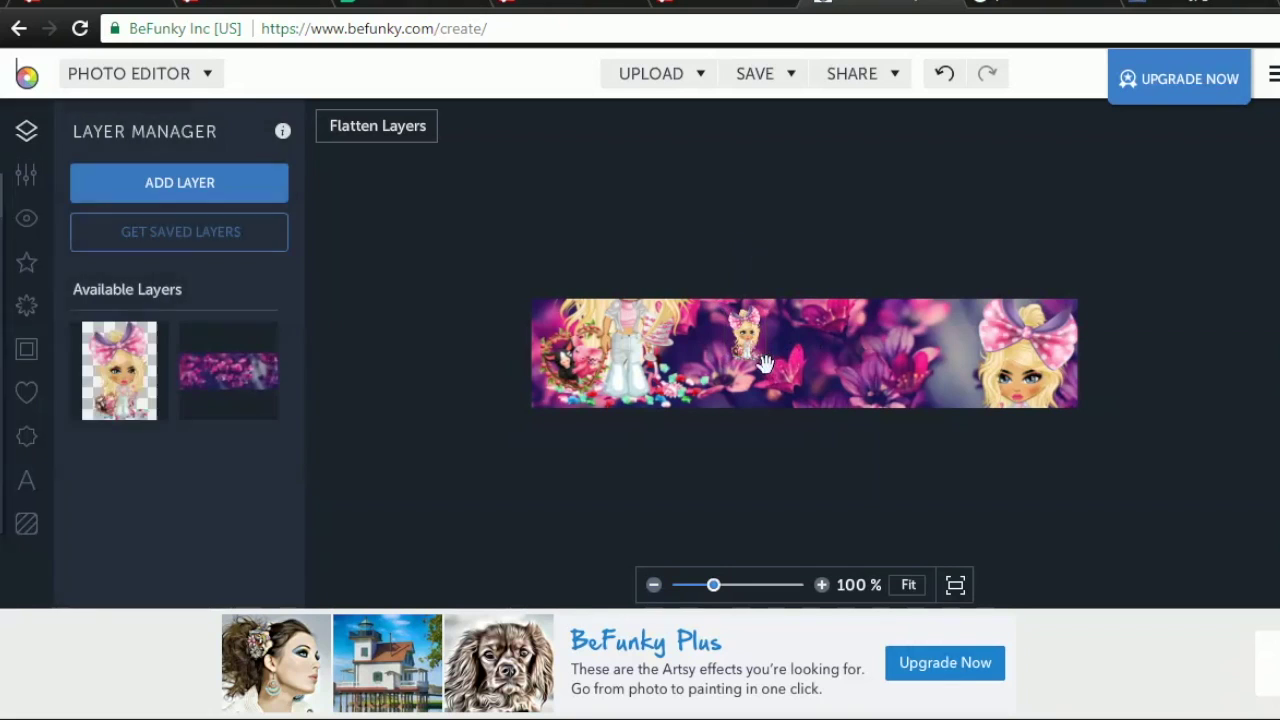
left_click(760, 340)
left_click_drag(766, 361, 817, 426)
left_click_drag(767, 383, 748, 364)
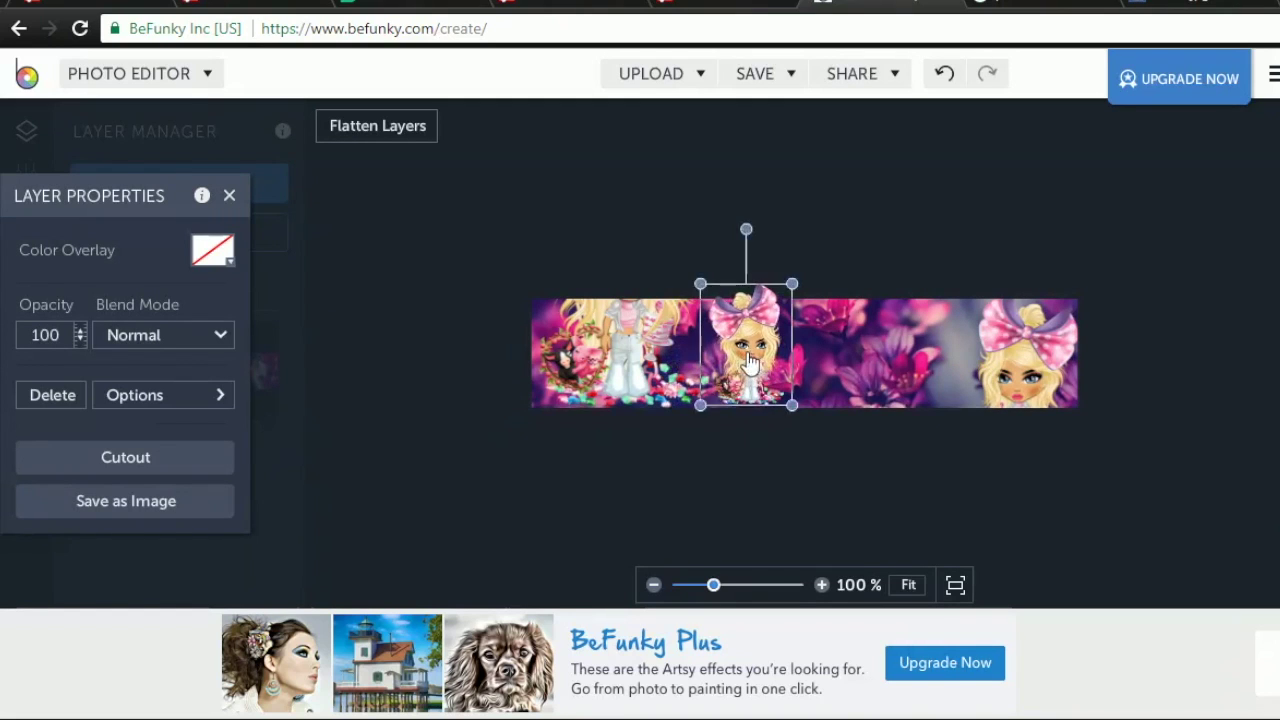
left_click(748, 362)
Set the middle avatar's blend mode to Hard Light and flatten it into the banner
left_click(140, 340)
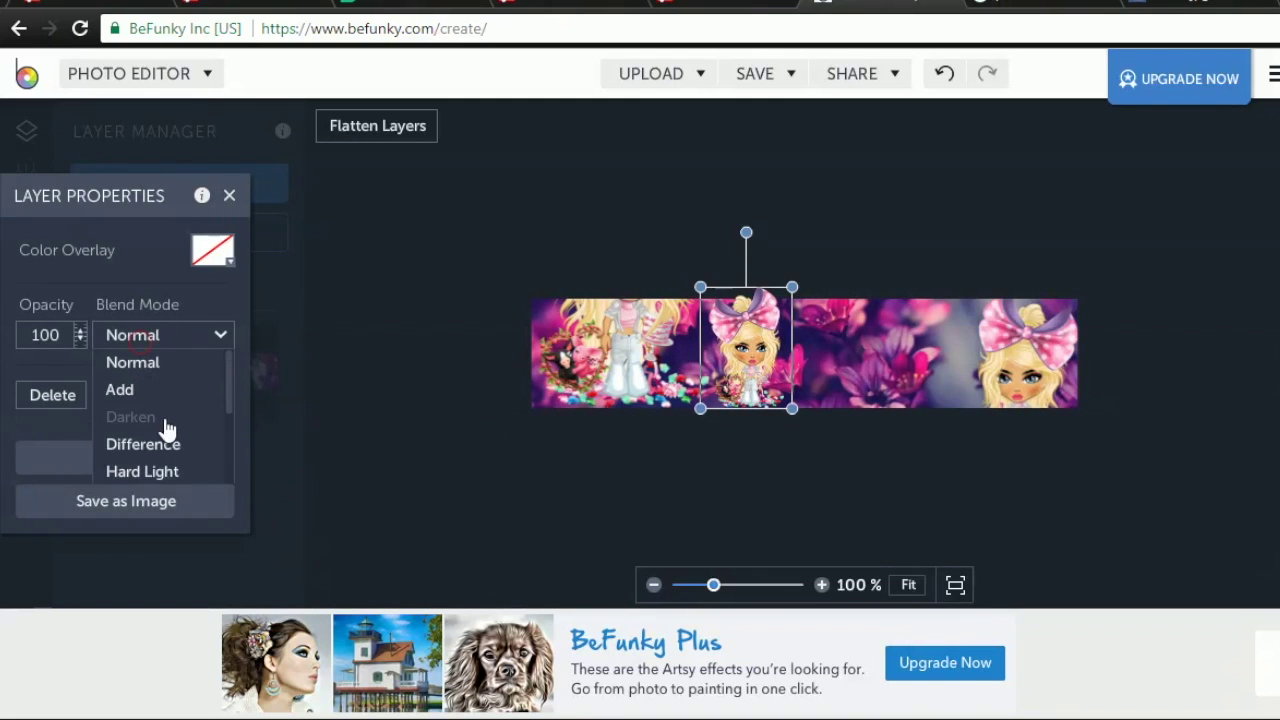
left_click(163, 418)
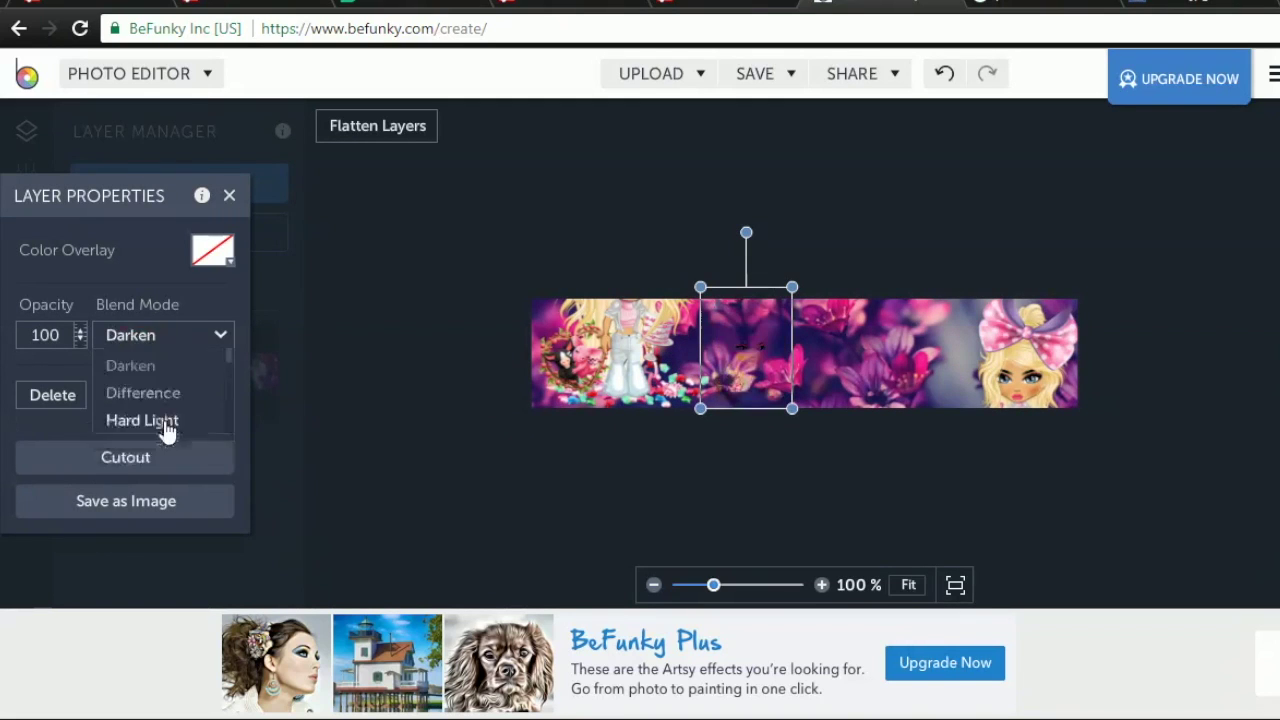
left_click(139, 344)
left_click(152, 443)
left_click(163, 340)
left_click(171, 473)
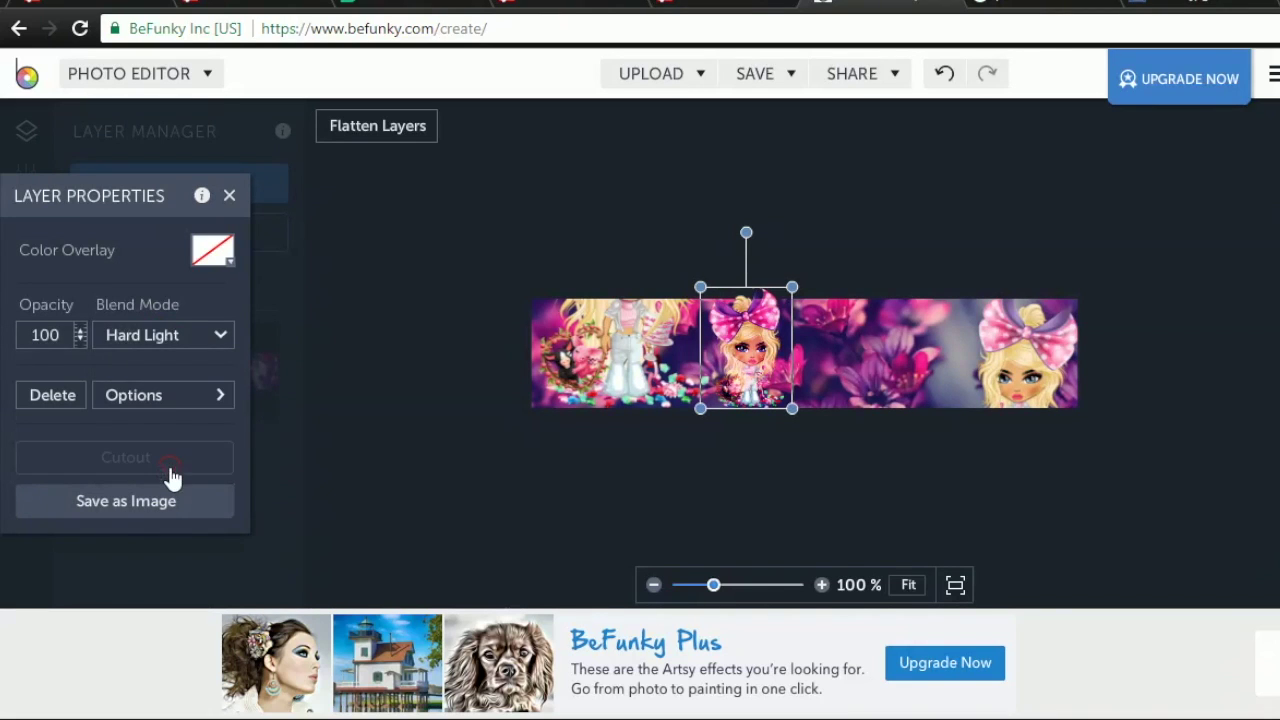
left_click(536, 548)
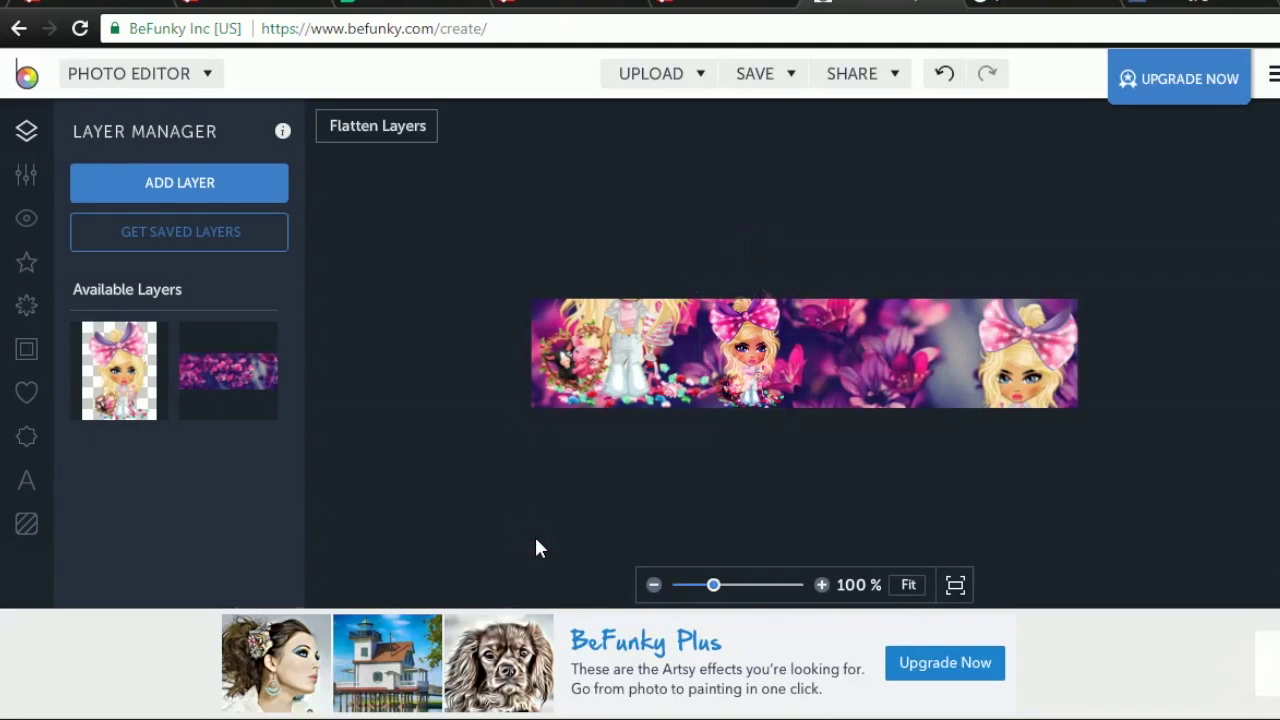
left_click(343, 138)
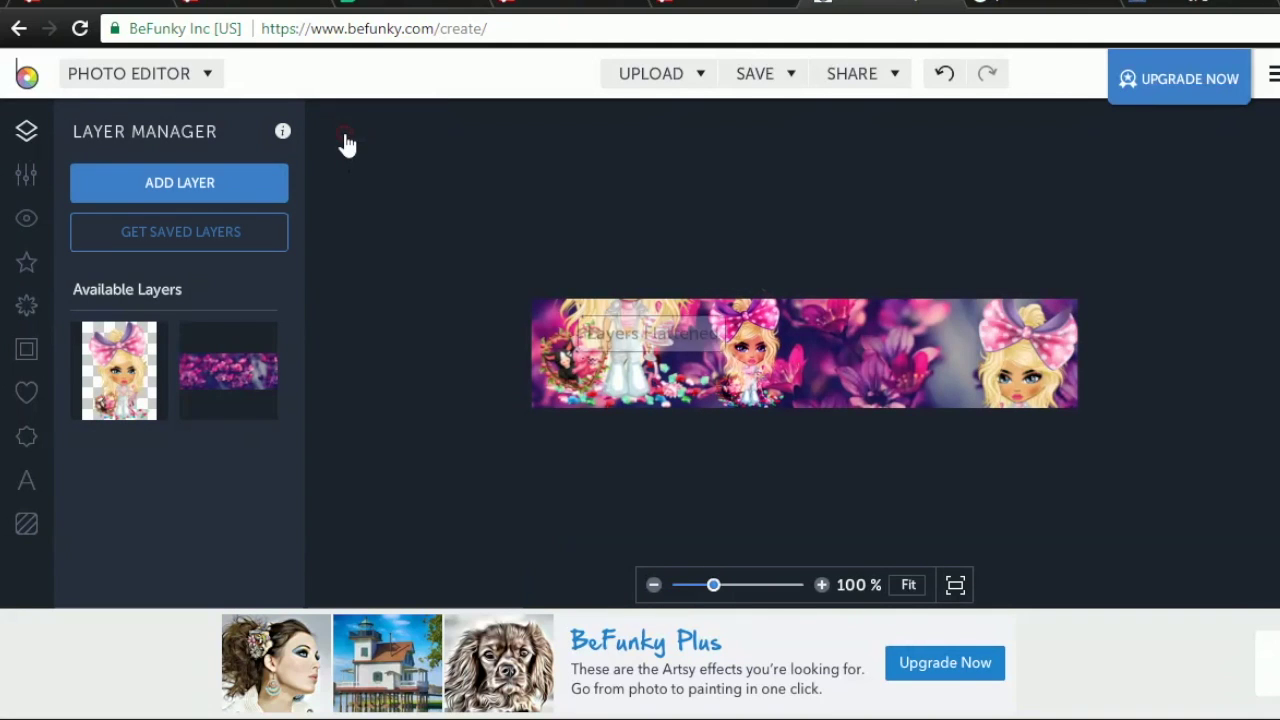
mouse_move(82, 345)
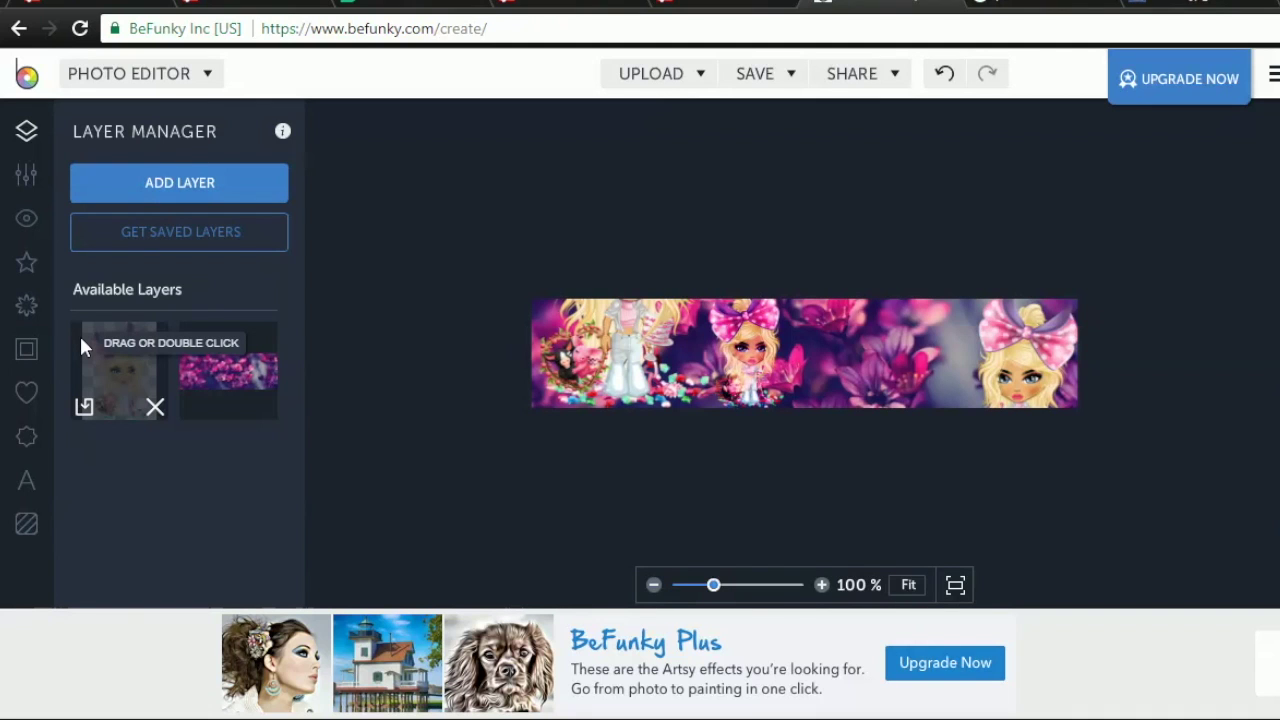
left_click(162, 198)
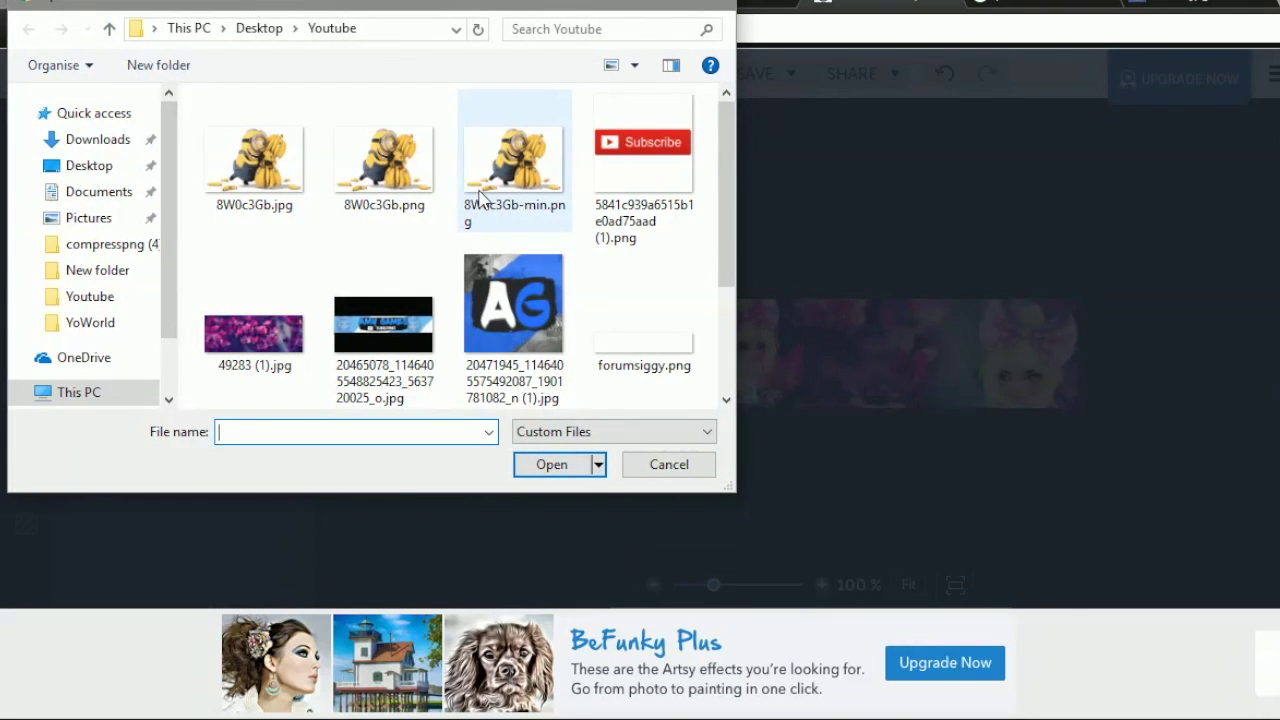
scroll(447, 378, "down", 2)
scroll(447, 378, "up", 2)
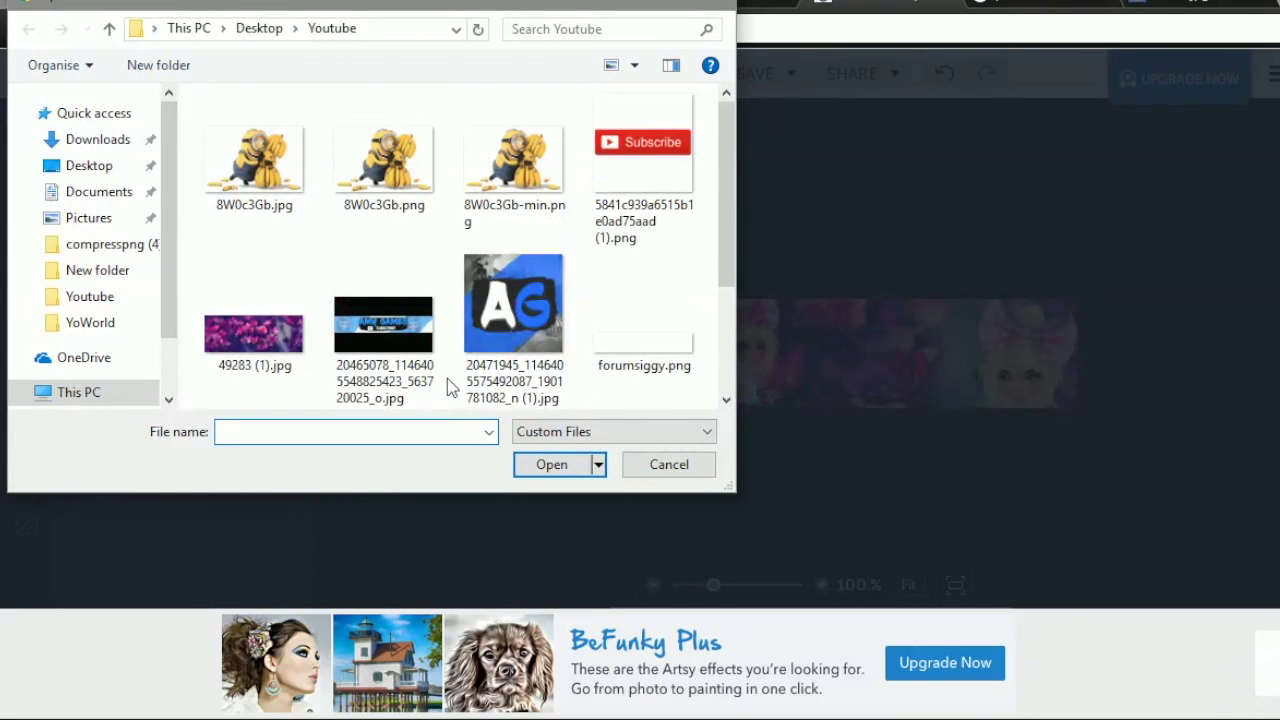
left_click(649, 471)
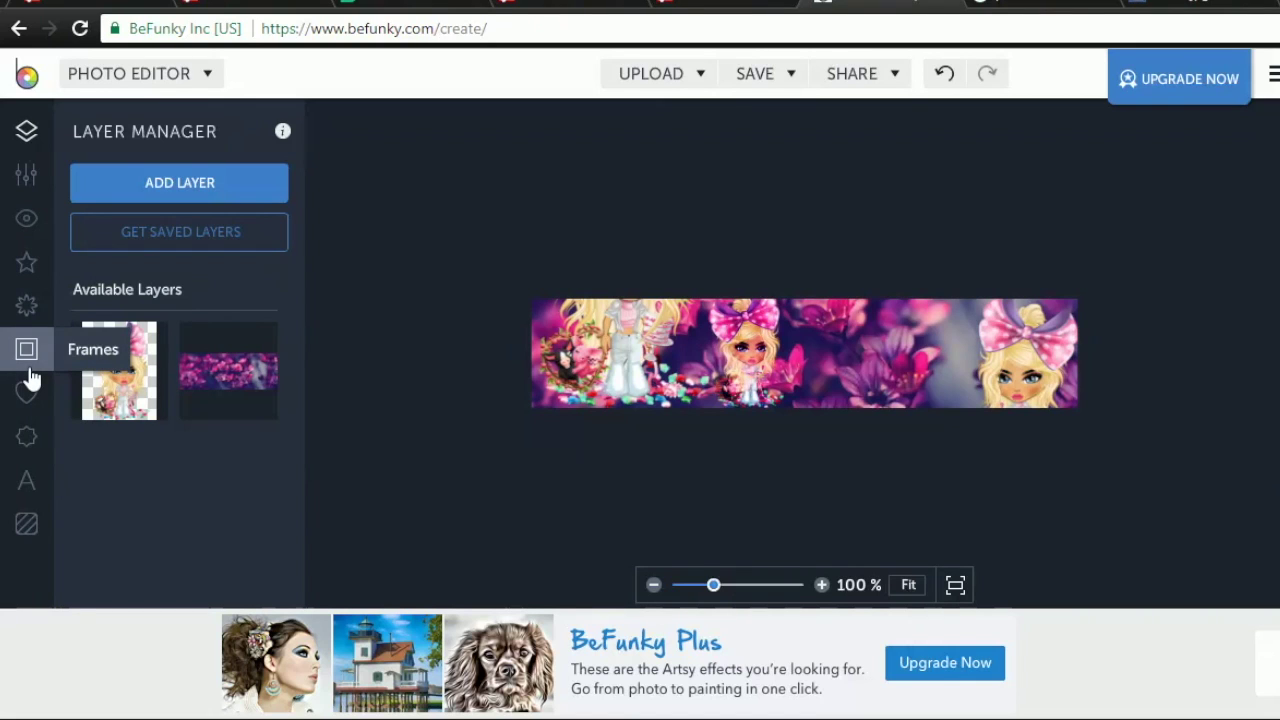
Place the Featured tulips graphic at the banner's bottom middle with Hard Light blending
left_click(36, 420)
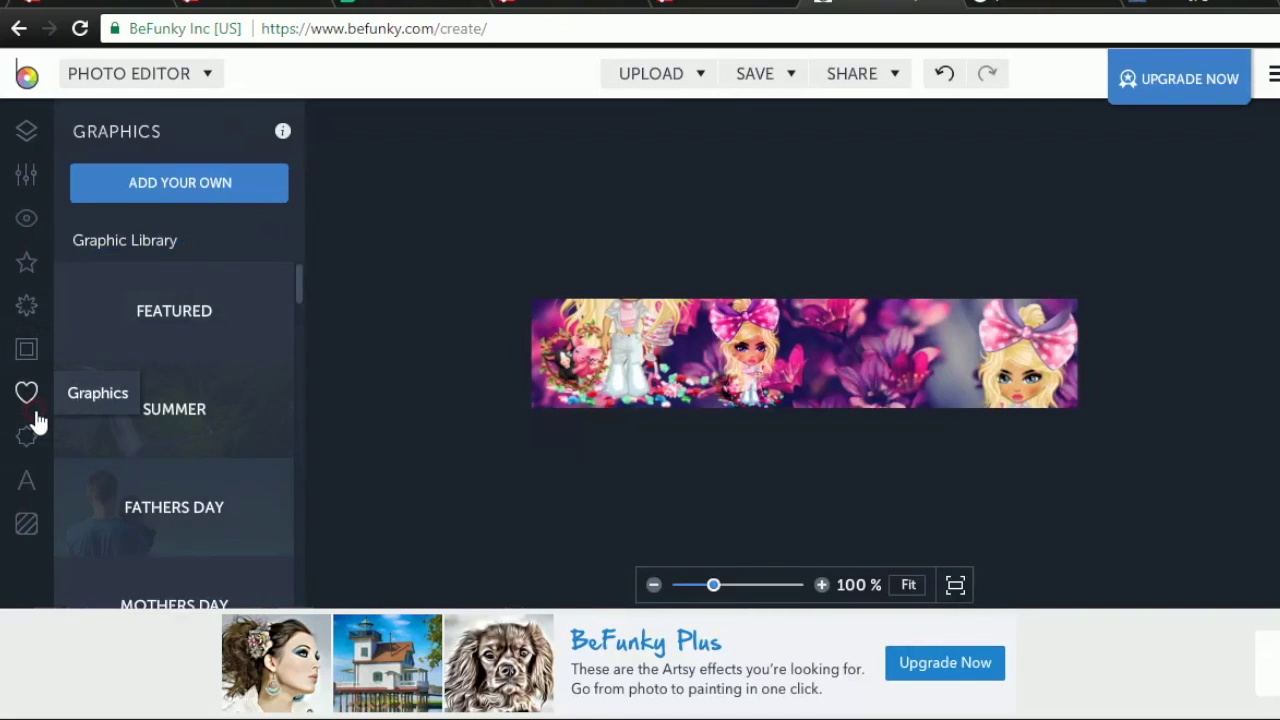
left_click(140, 308)
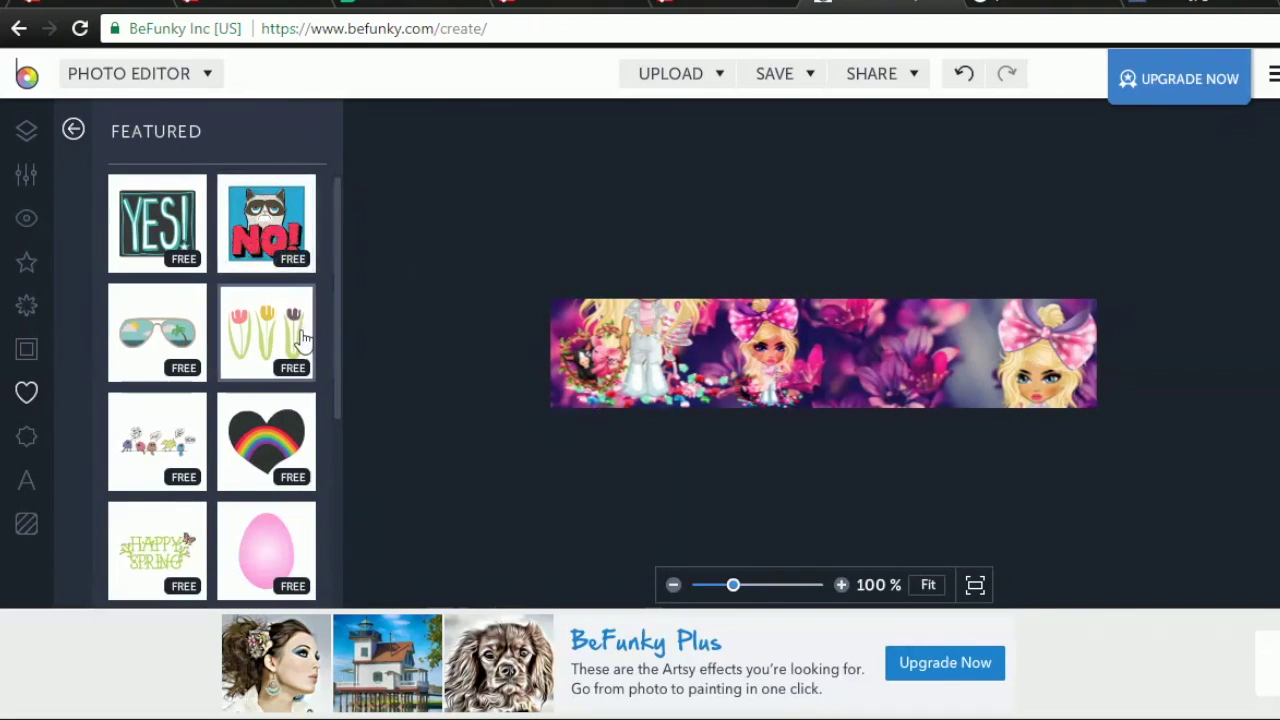
left_click_drag(300, 340, 722, 395)
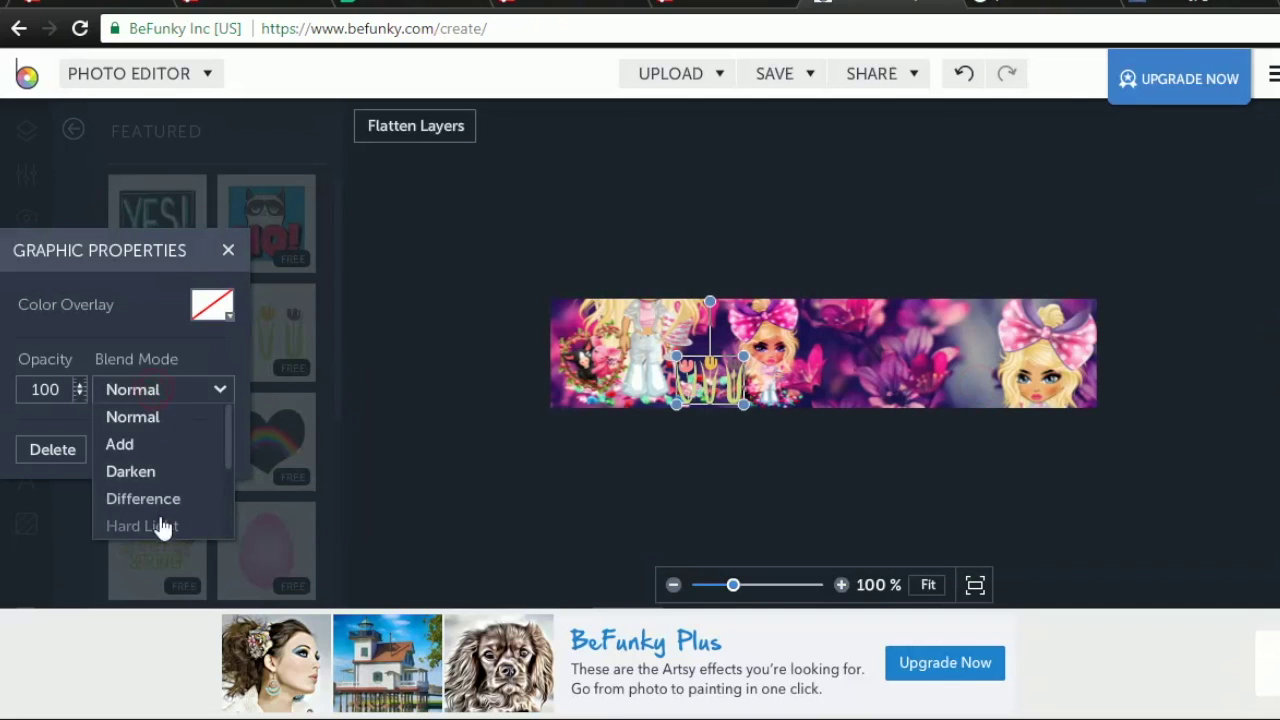
left_click(163, 526)
left_click(443, 543)
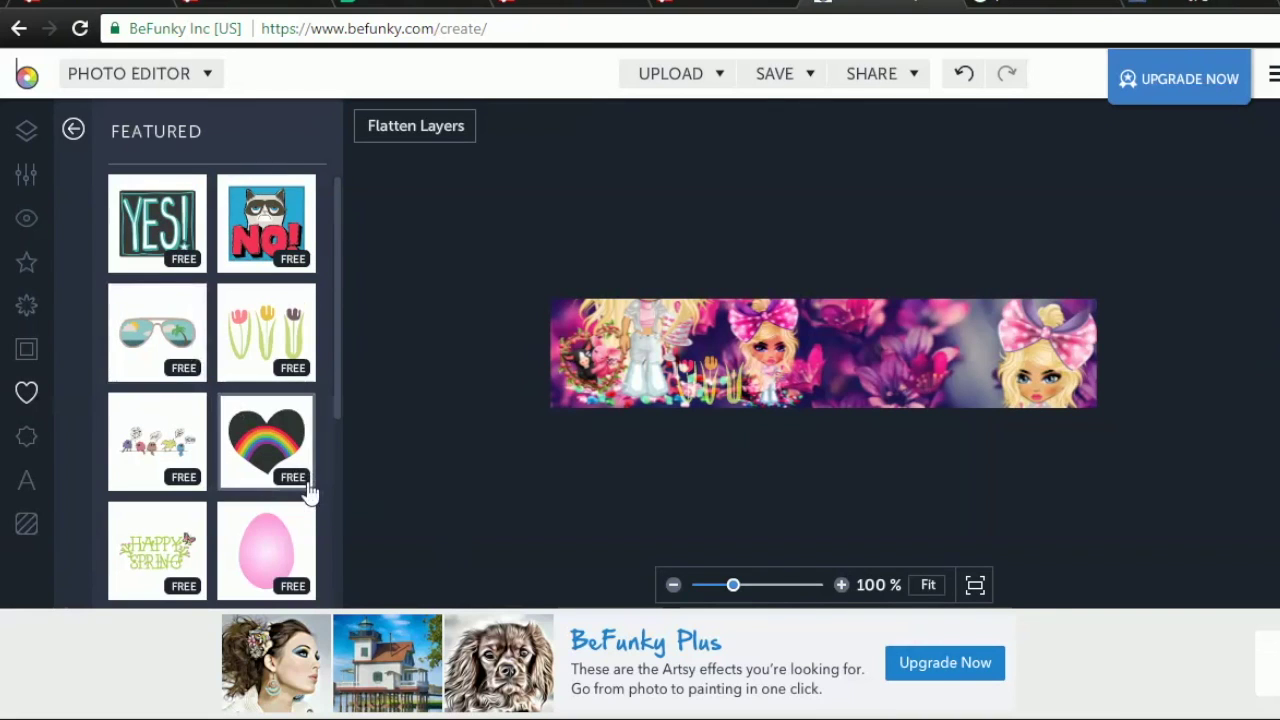
Go back to the graphics categories and open the Summer collection
scroll(300, 480, "down", 3)
scroll(300, 470, "up", 3)
left_click(73, 131)
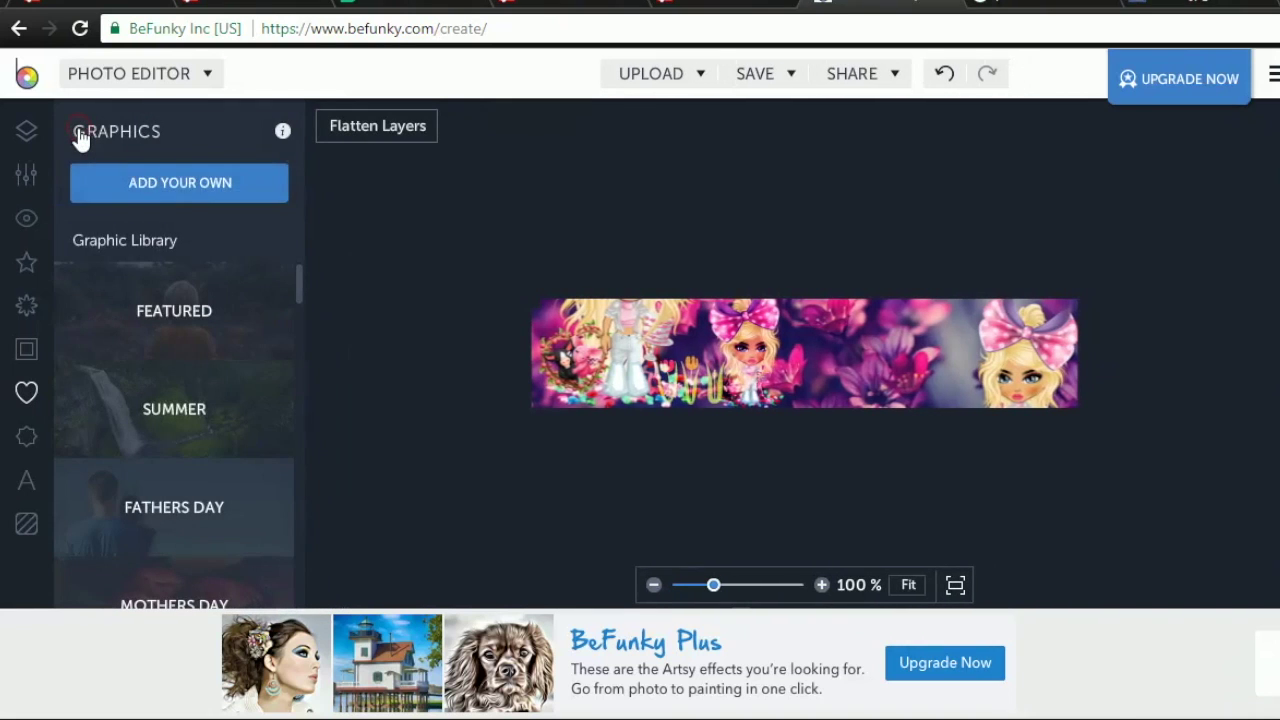
left_click(192, 459)
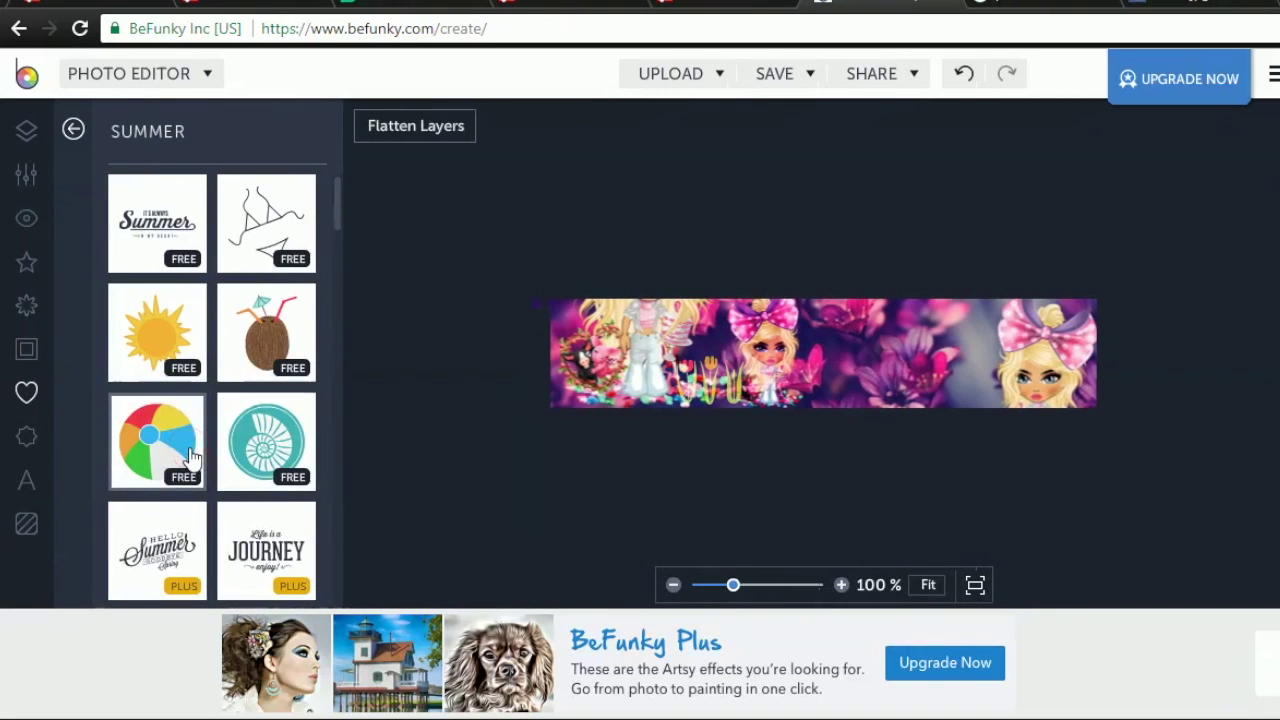